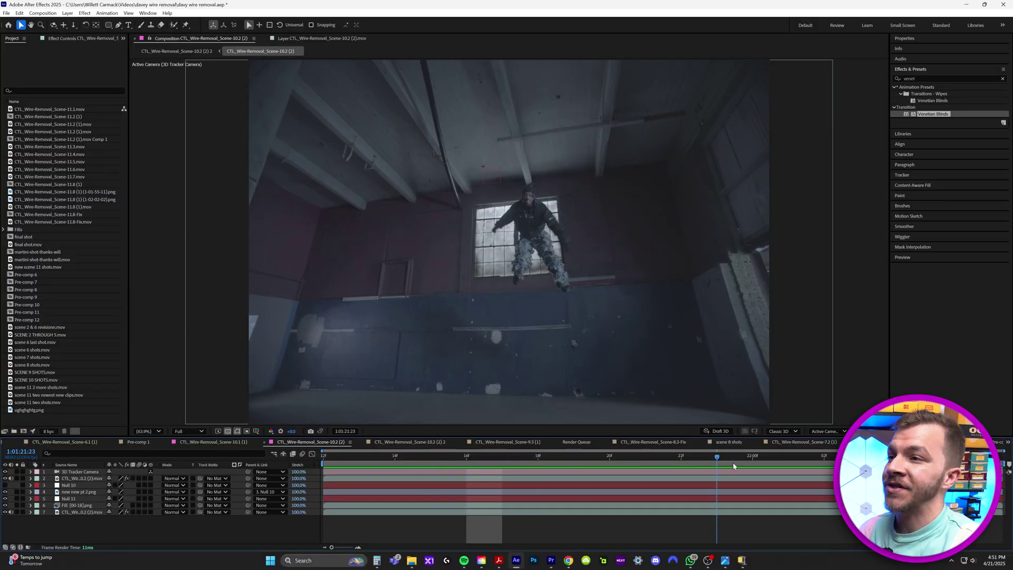
Duplicate the original Scene-10.2 (2) footage layer and go to the start of the clip at 1:01:21:12.
key(space)
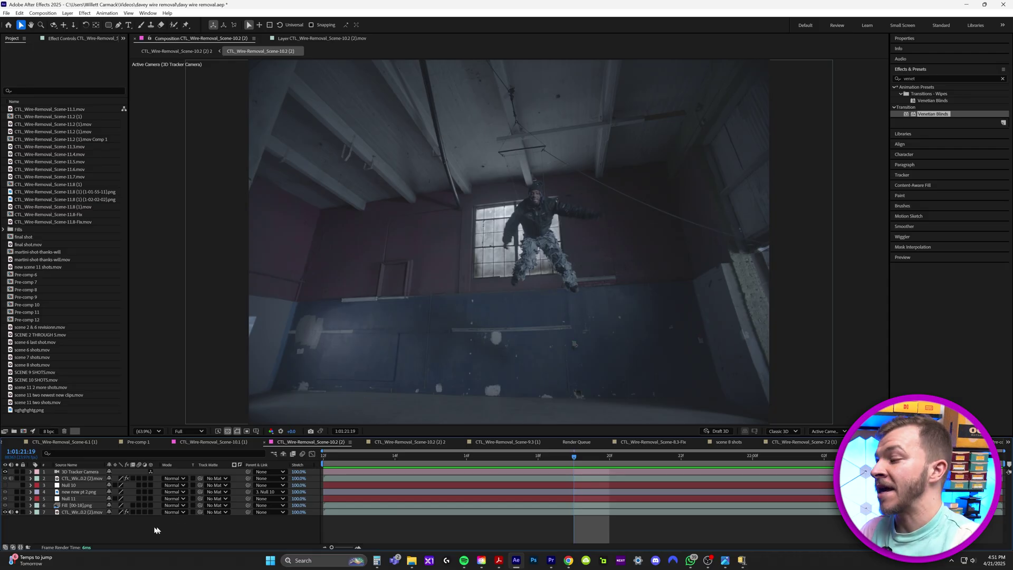
click(72, 507)
drag(574, 457, 492, 472)
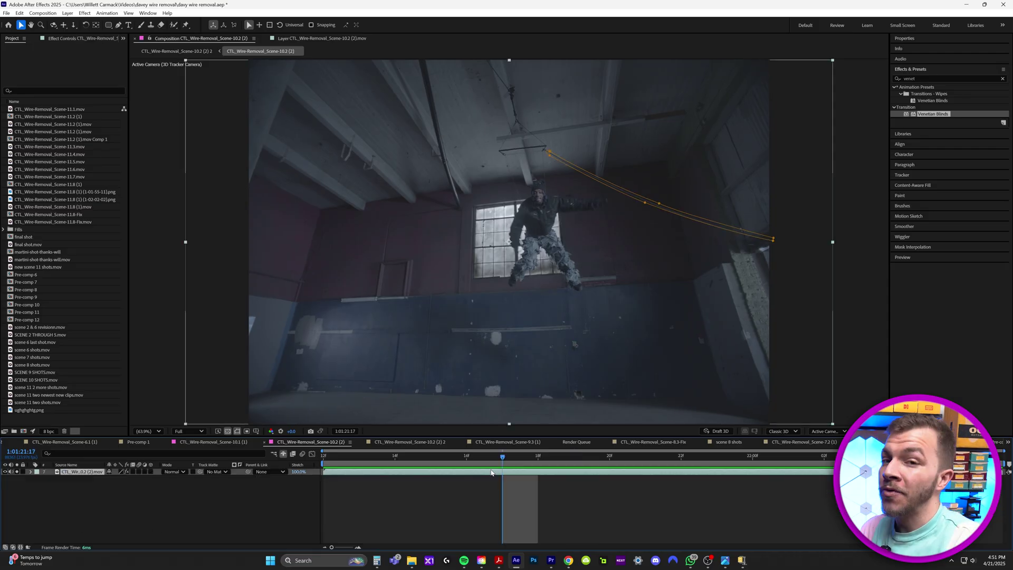
click(420, 526)
click(75, 472)
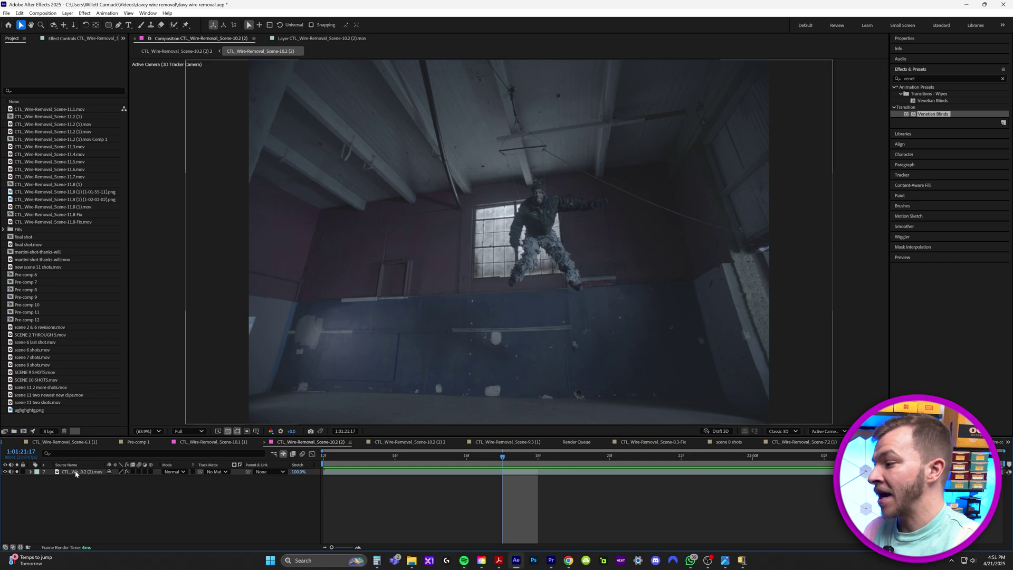
key(ctrl+d)
click(365, 457)
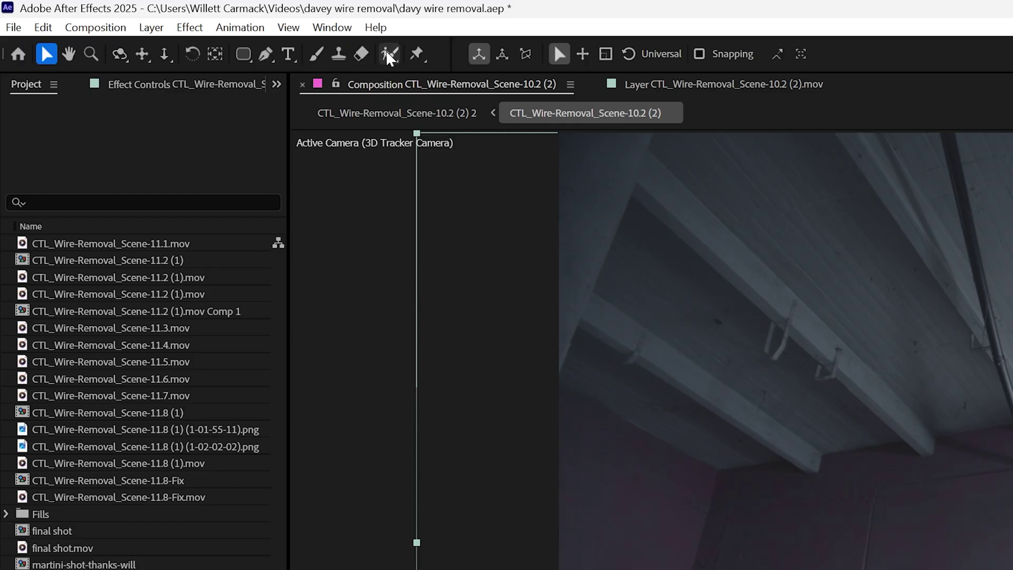
Rotoscope the jumping man on the duplicated layer with Roto Brush strokes over his head, arms, torso and legs, and freeze the matte.
click(389, 54)
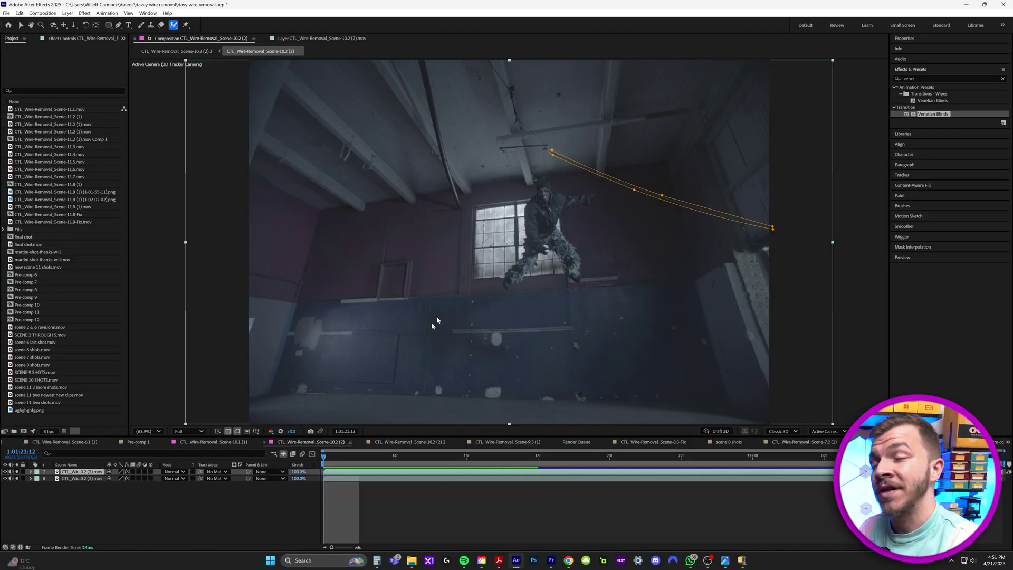
double_click(552, 216)
mouse_move(521, 127)
mouse_down()
mouse_move(506, 105)
mouse_move(484, 132)
mouse_up()
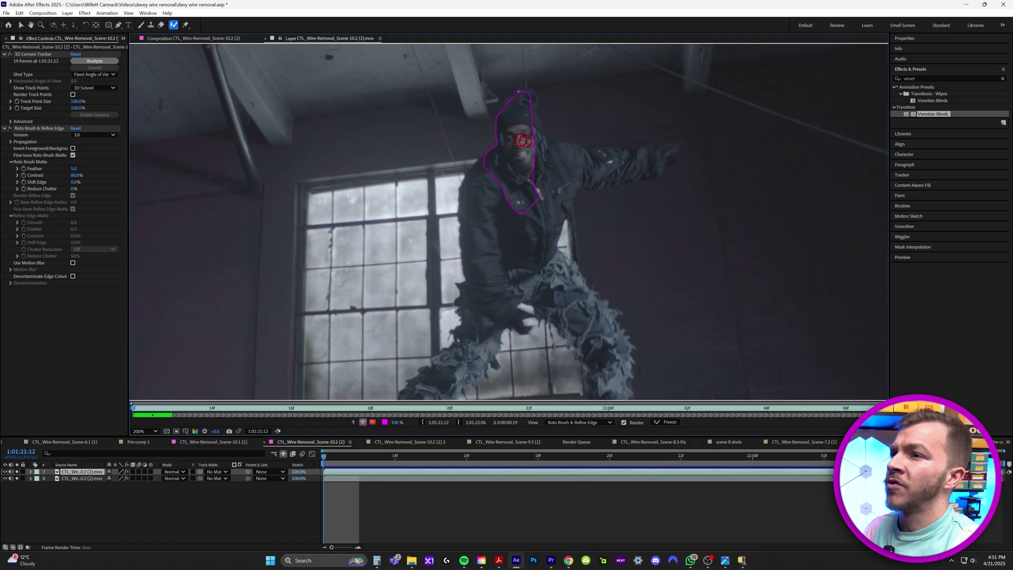
drag(664, 158, 489, 165)
mouse_move(550, 135)
mouse_down()
mouse_move(553, 122)
mouse_move(512, 105)
mouse_up()
drag(593, 339, 543, 278)
drag(464, 283, 486, 324)
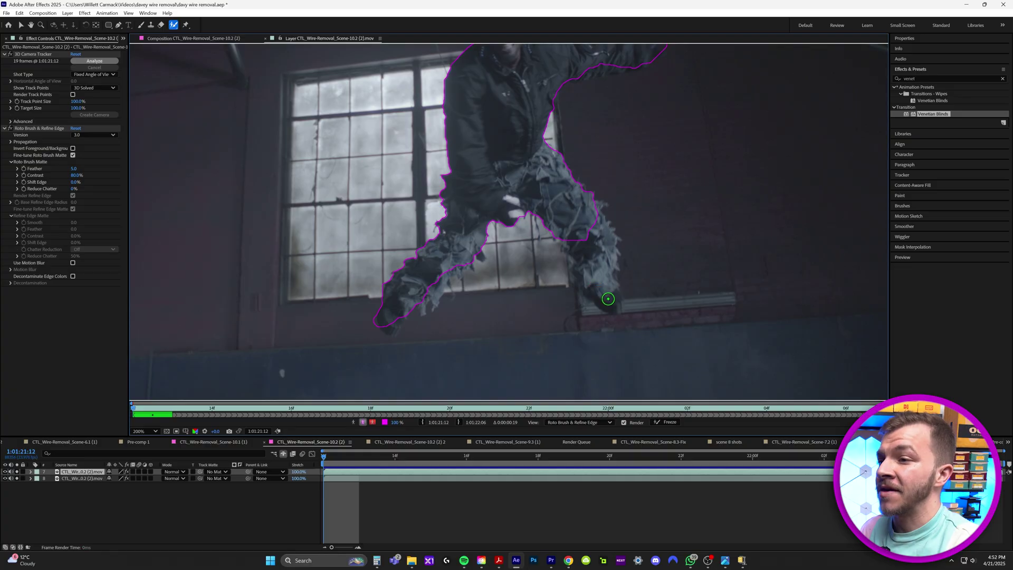
mouse_move(608, 298)
mouse_down()
mouse_move(579, 204)
mouse_move(595, 285)
mouse_move(610, 299)
mouse_up()
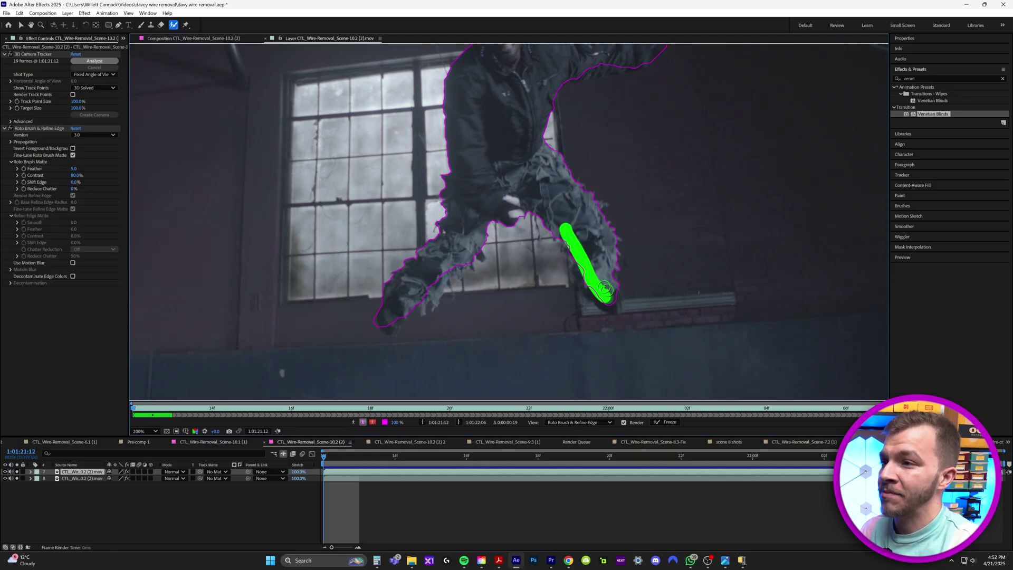
drag(324, 456, 554, 464)
click(669, 423)
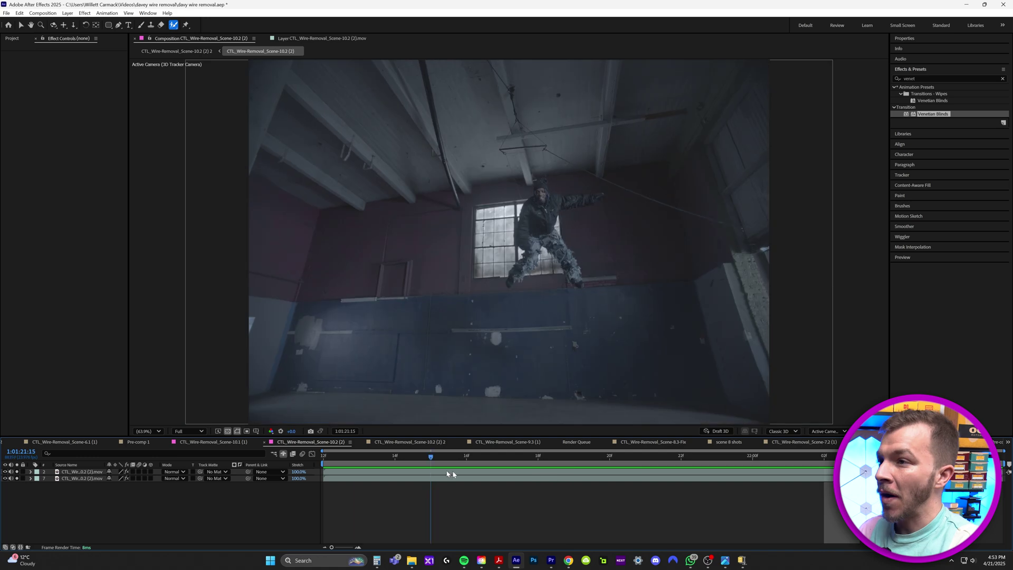
Queue the clip's last frame, 1:01:22:06, for saving as a still file and remove the finished older render from the queue.
drag(448, 474, 968, 500)
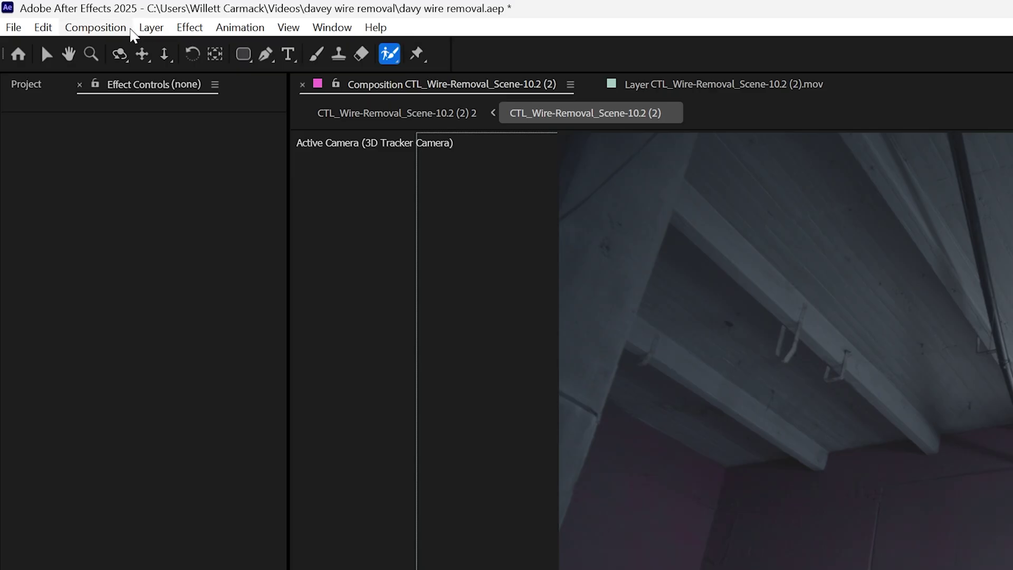
click(54, 13)
mouse_move(205, 269)
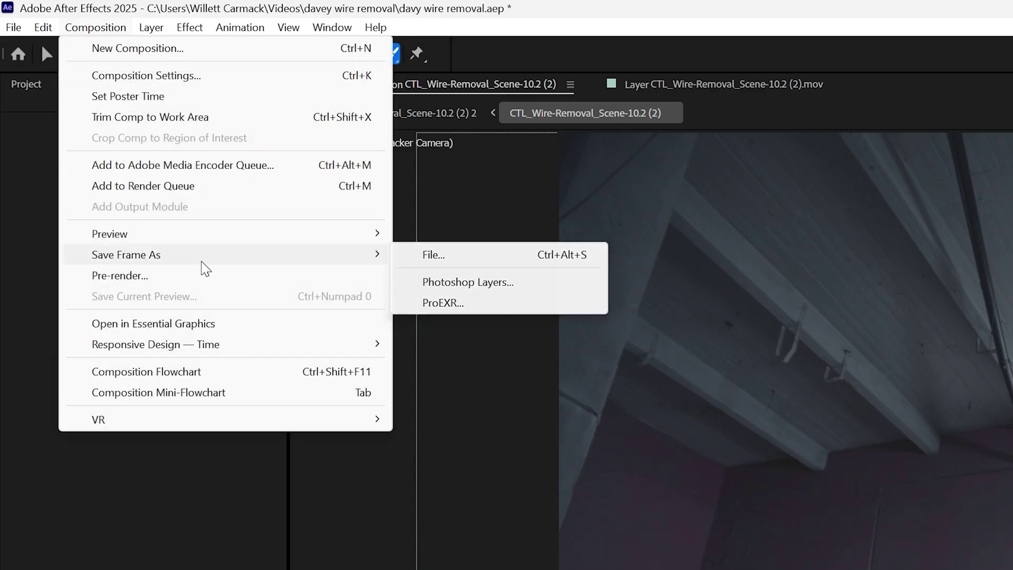
click(440, 259)
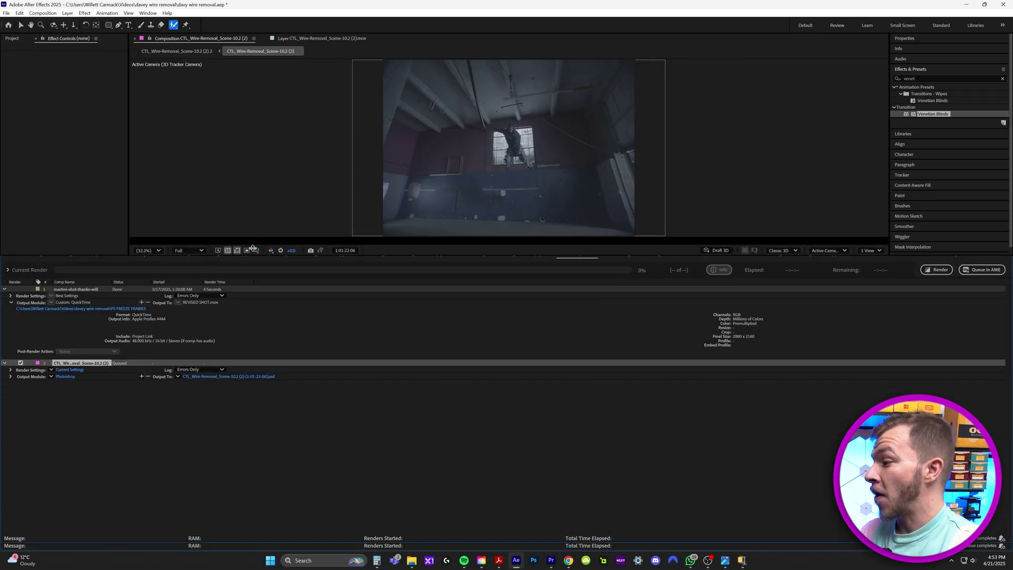
click(74, 289)
key(Delete)
Set the output to a Photoshop Sequence with RGB + Alpha and render the frame as "wire remove from this picture.psd".
click(65, 301)
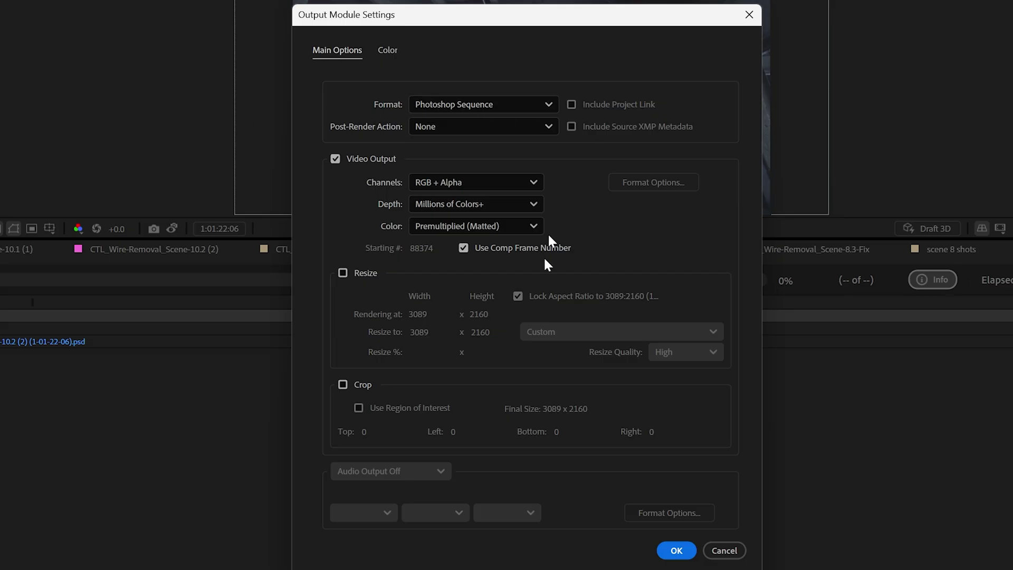
click(670, 551)
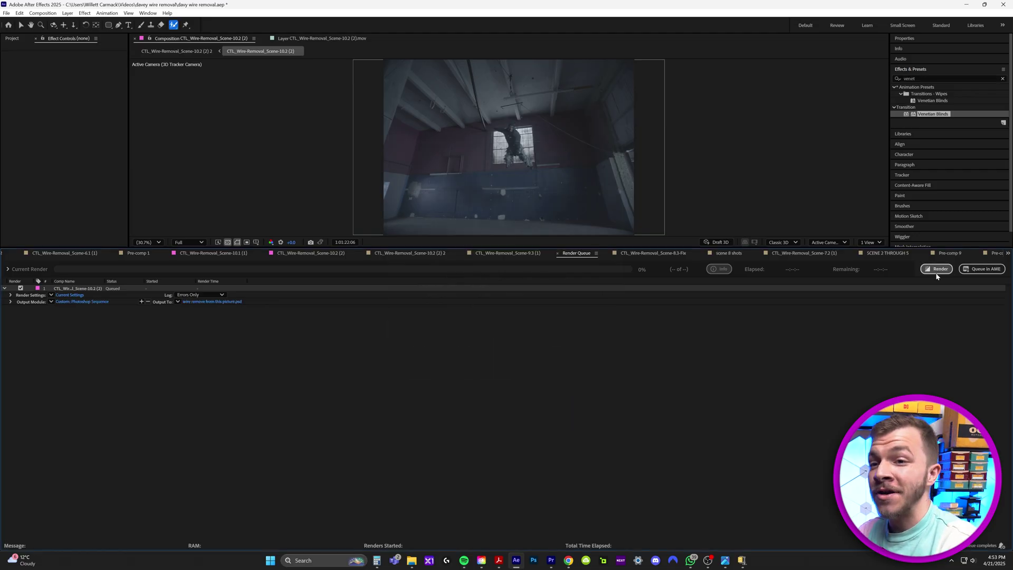
click(937, 270)
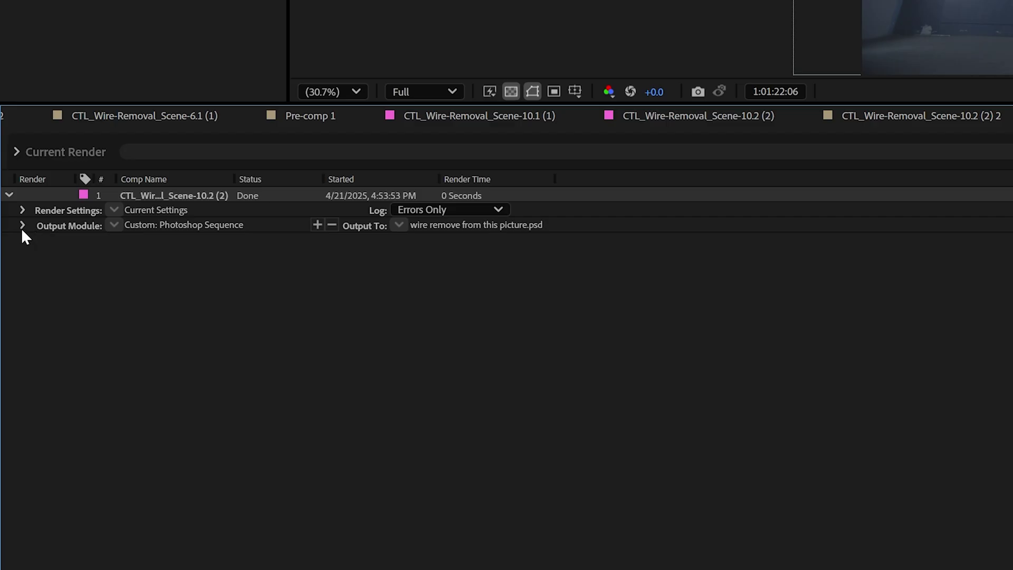
Open the rendered "wire remove from this picture.psd" from its output folder in Photoshop.
click(22, 226)
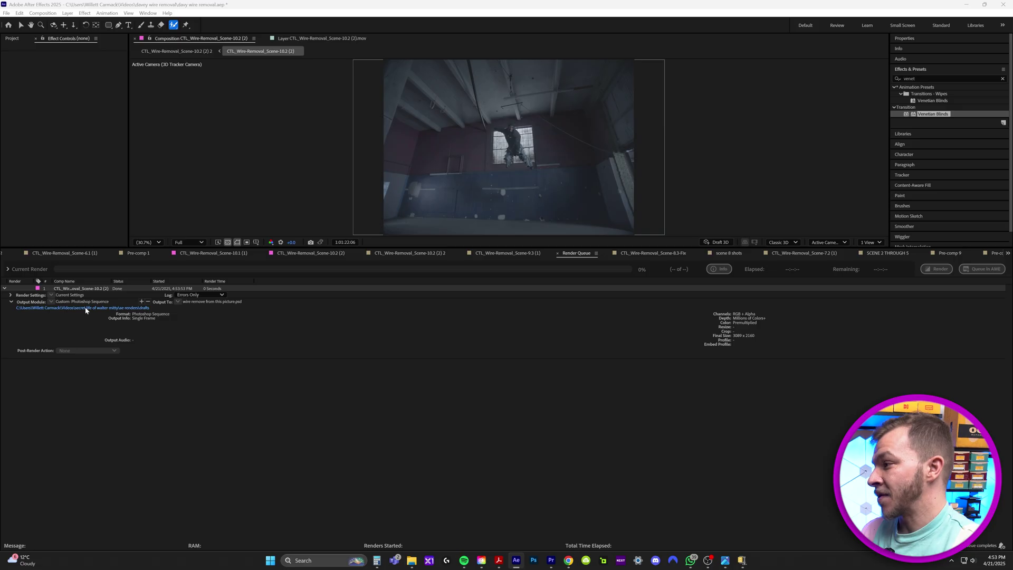
drag(682, 193, 589, 128)
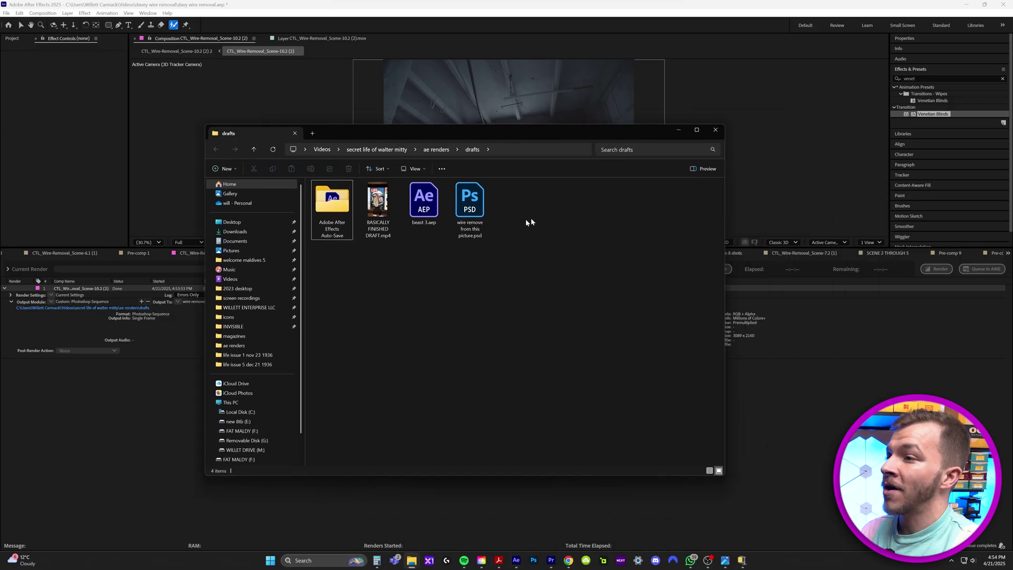
click(460, 223)
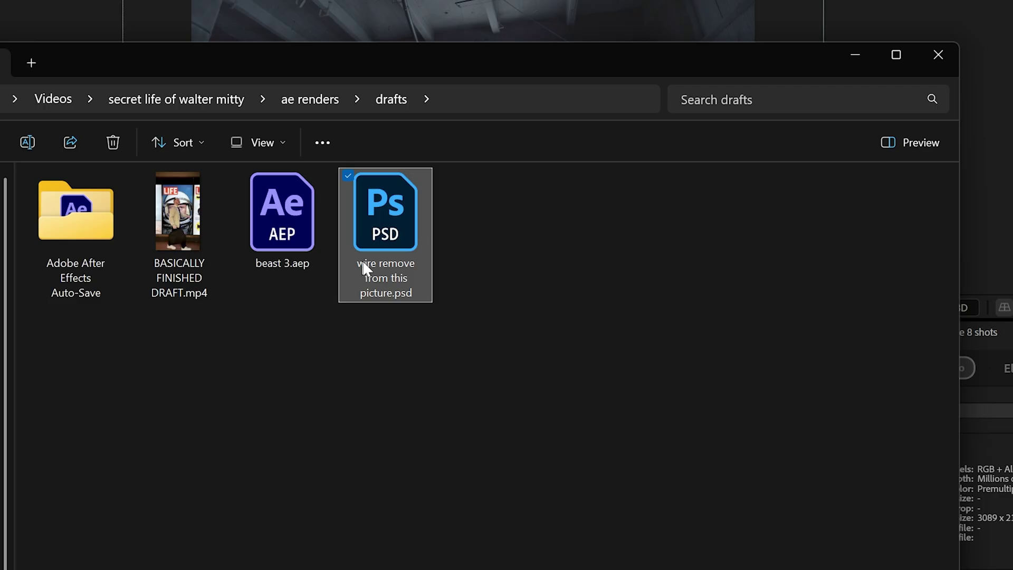
double_click(388, 236)
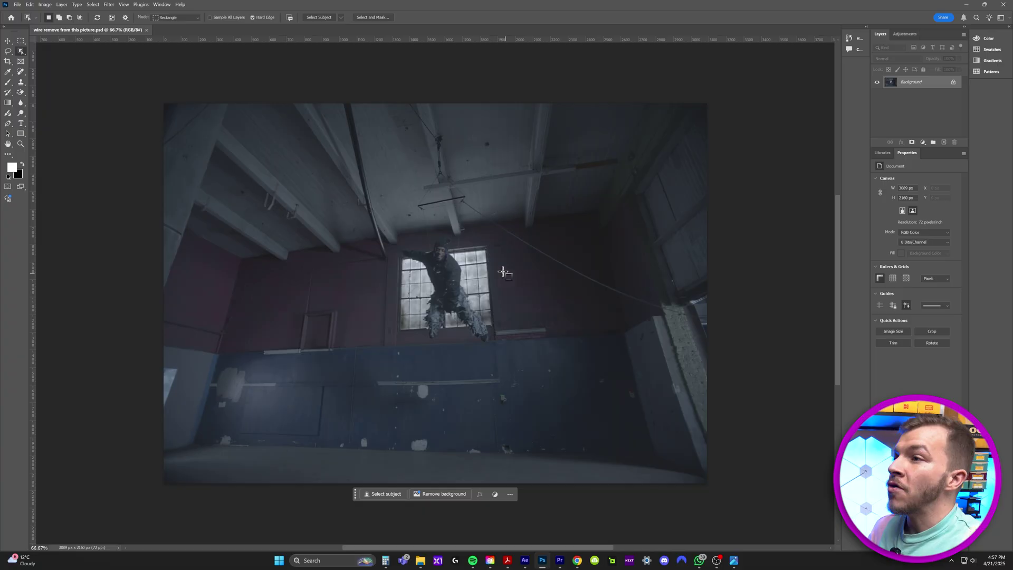
Unlock the background layer and trace a closed Pen tool path around the man, his harness rig and the wires.
drag(502, 269, 572, 243)
drag(553, 276, 516, 261)
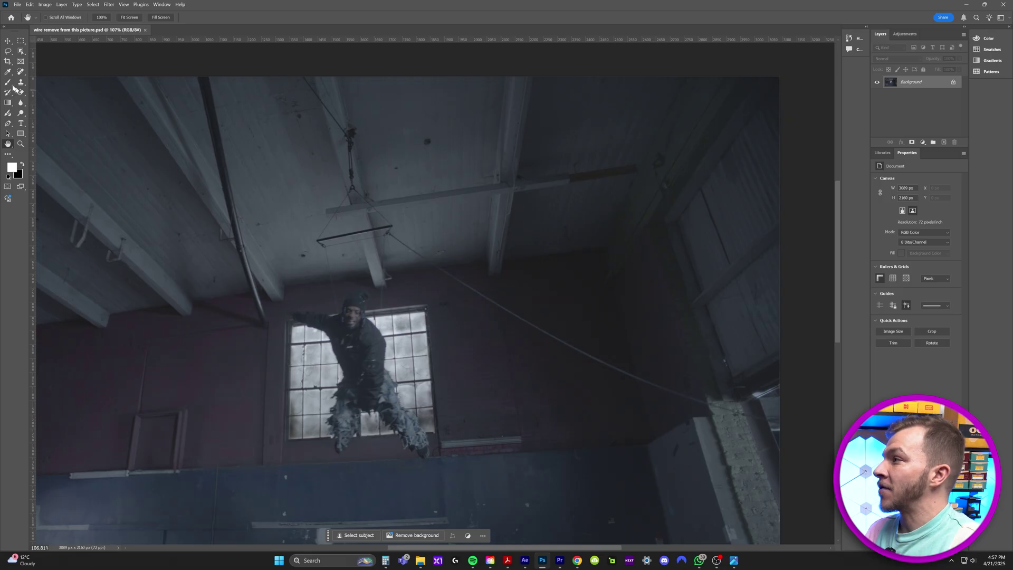
click(9, 123)
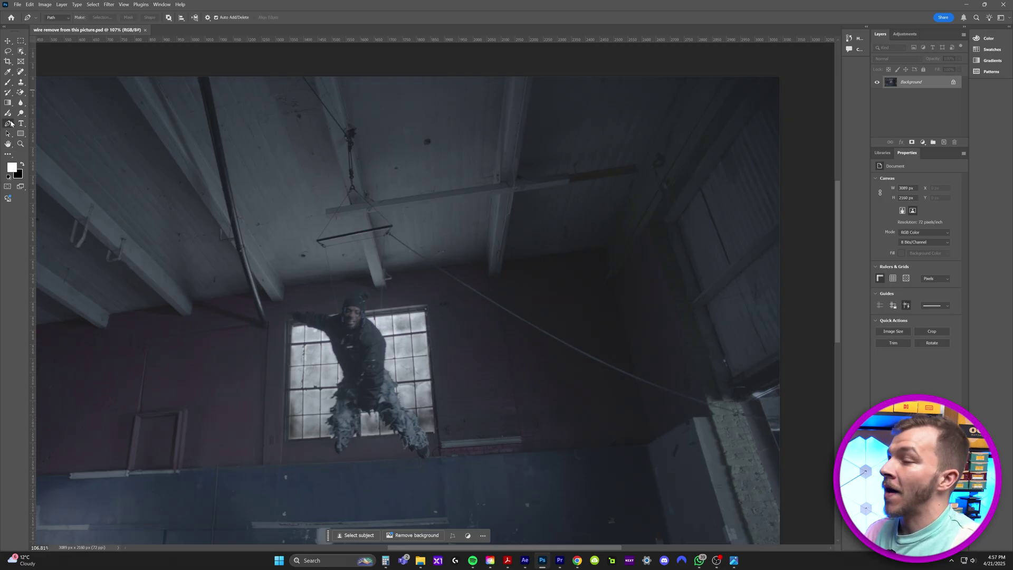
click(954, 83)
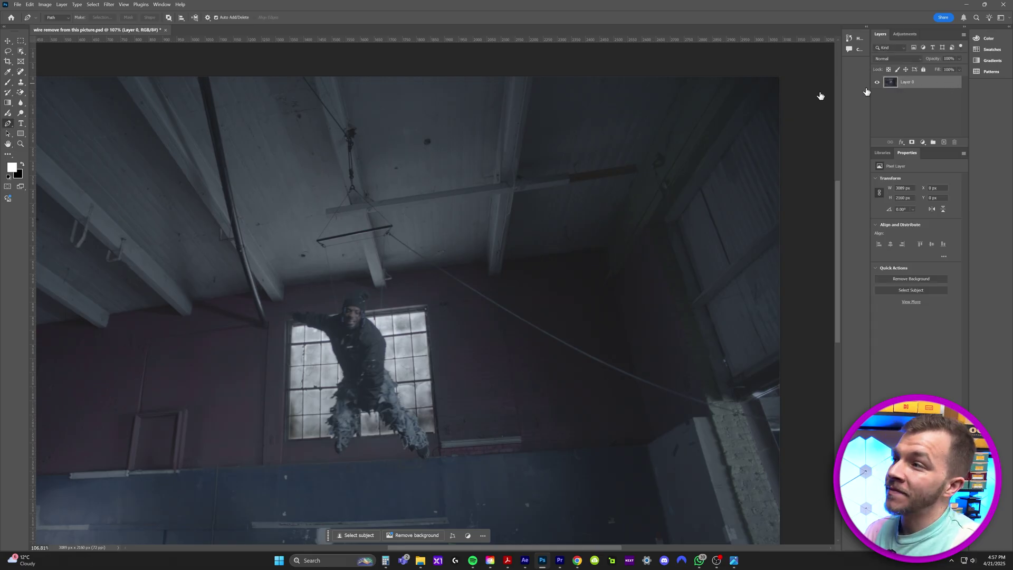
click(343, 153)
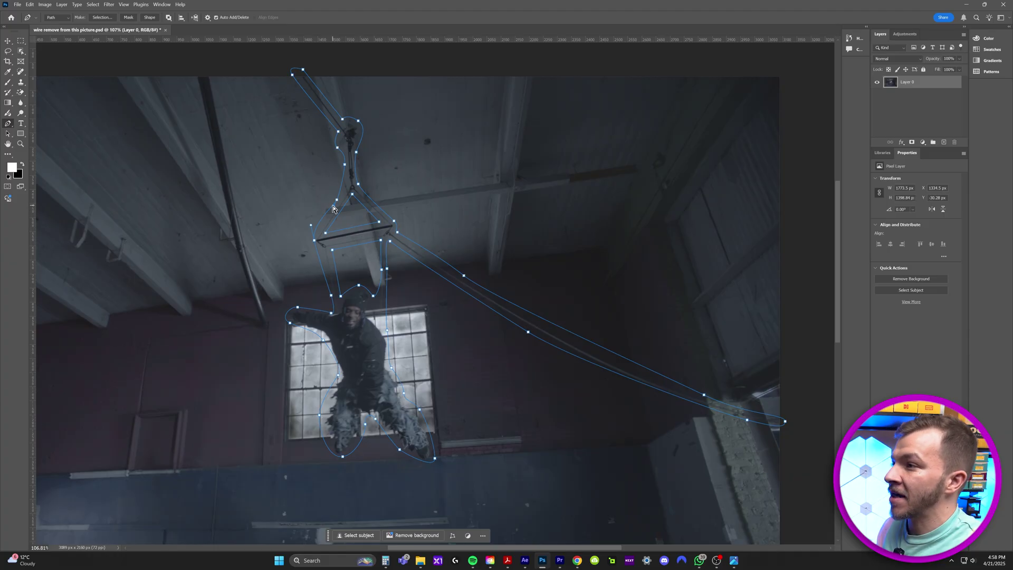
Convert the traced path into a selection and run Generative Fill on it without a prompt.
right_click(337, 218)
click(363, 259)
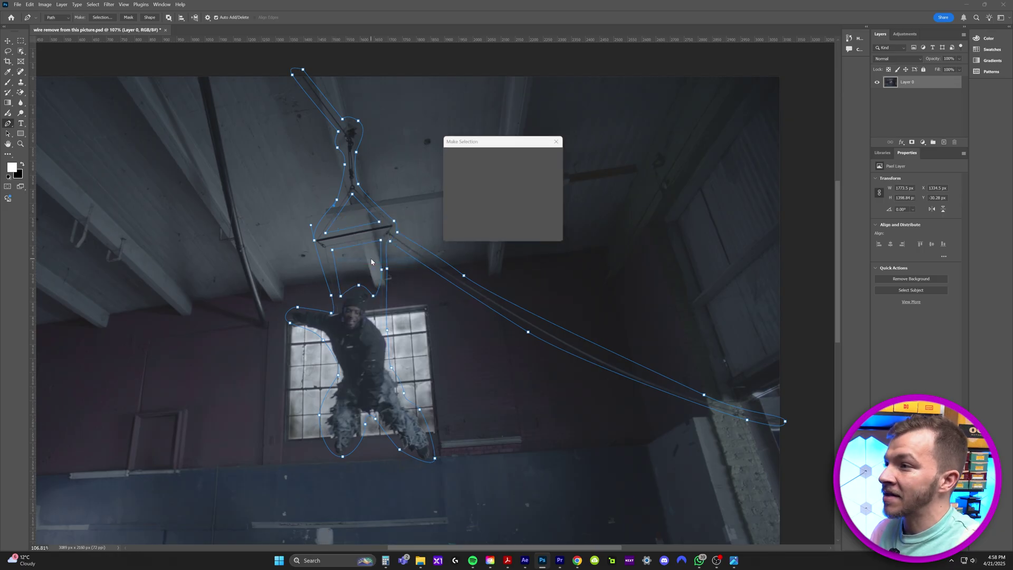
key(Return)
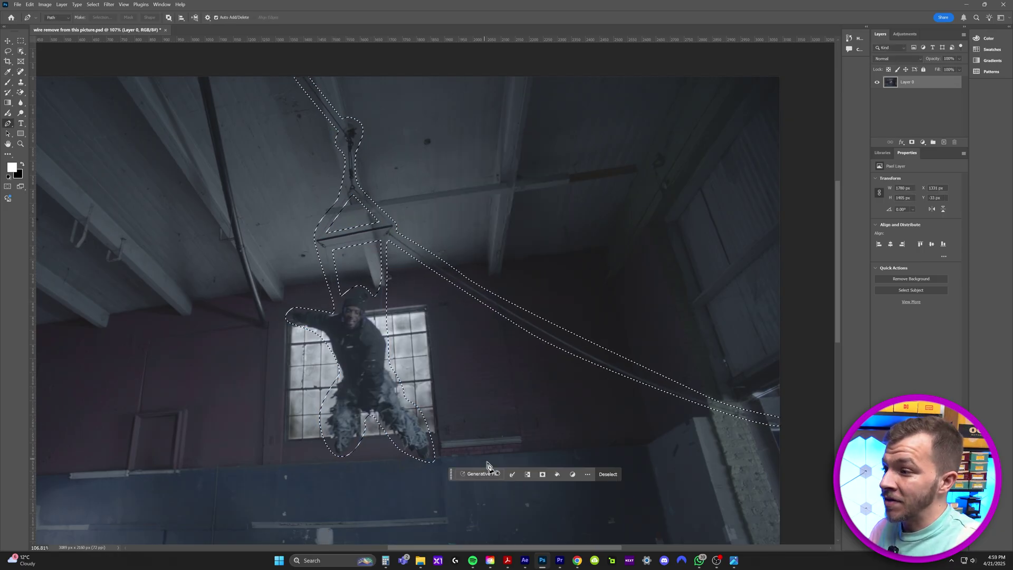
click(471, 478)
click(616, 474)
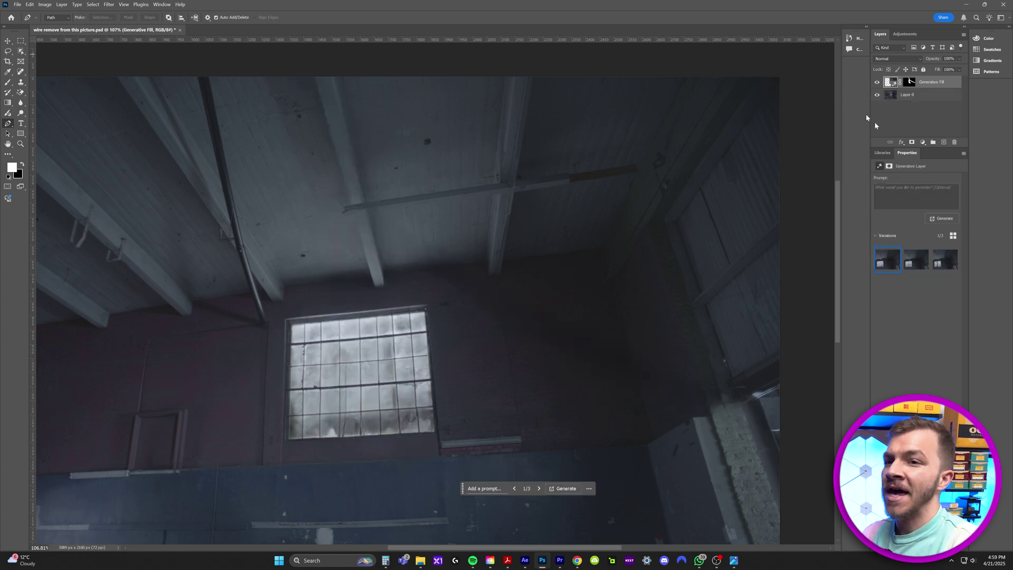
Compare the generated variations of the empty room and choose the second one.
click(915, 261)
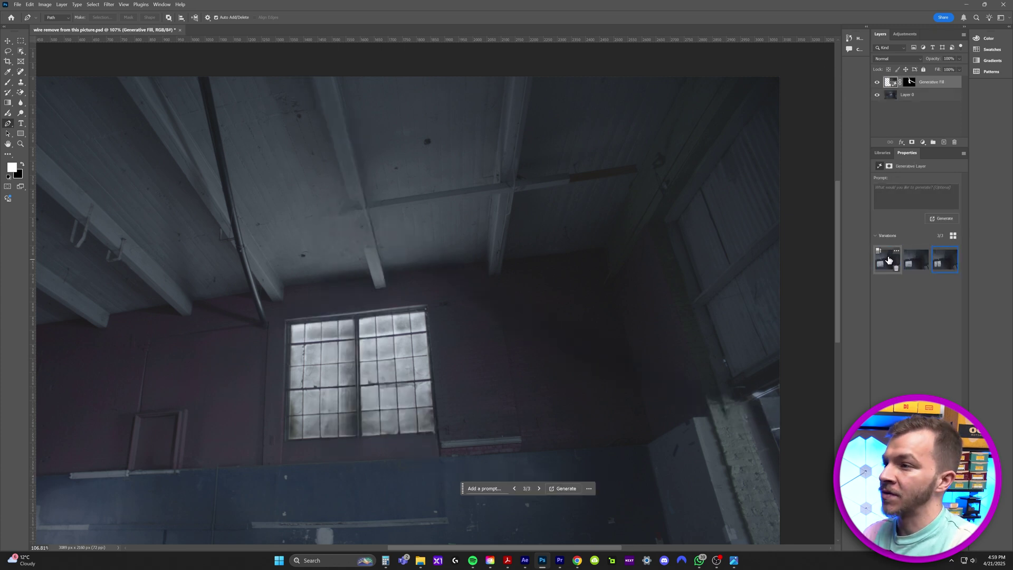
click(889, 260)
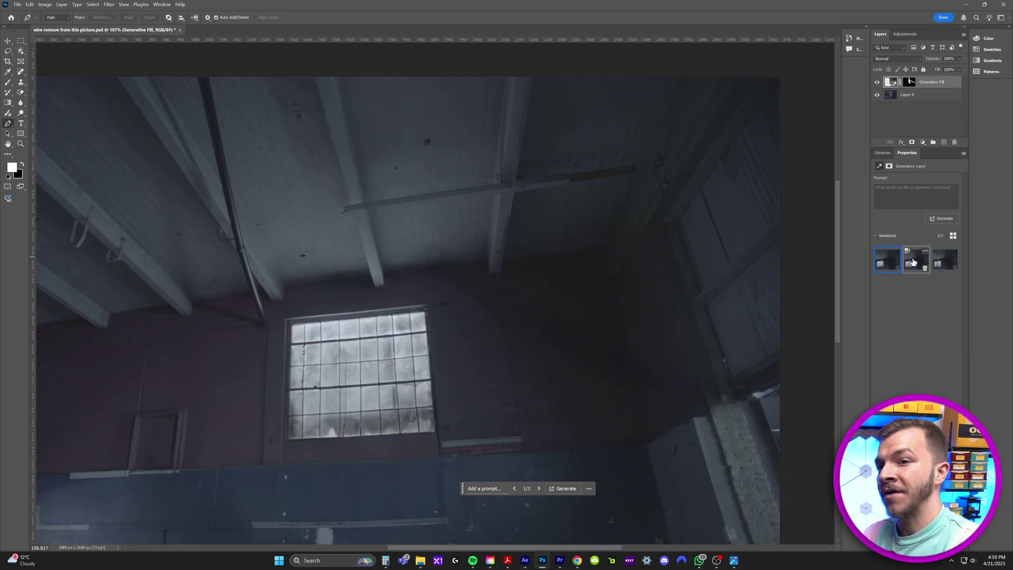
click(915, 261)
click(915, 263)
drag(390, 289, 312, 313)
ctrl+click(312, 323)
ctrl+click(311, 324)
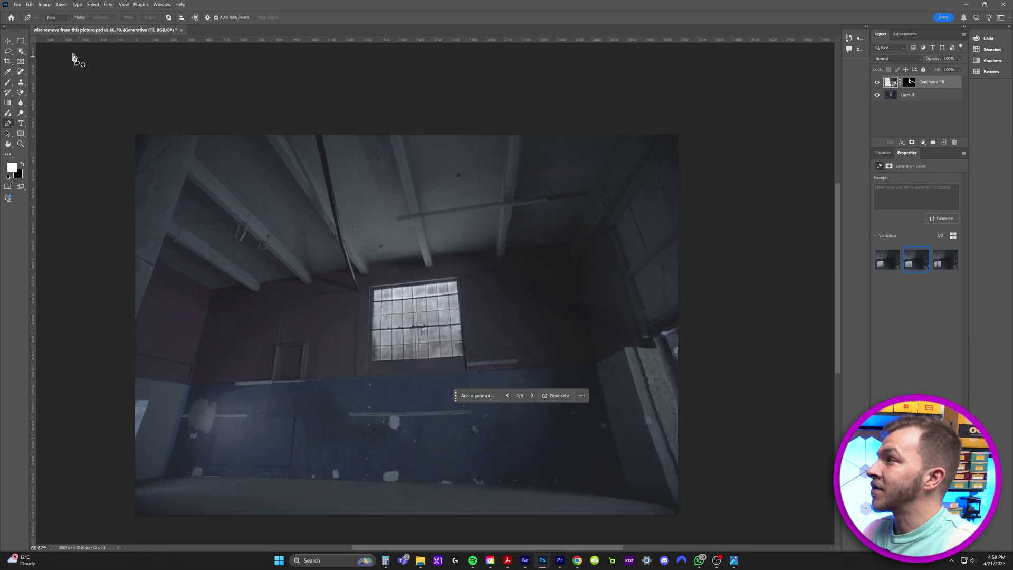
Export the cleaned image in JPG format as "wire remove from this picture.jpg".
click(16, 6)
mouse_move(75, 139)
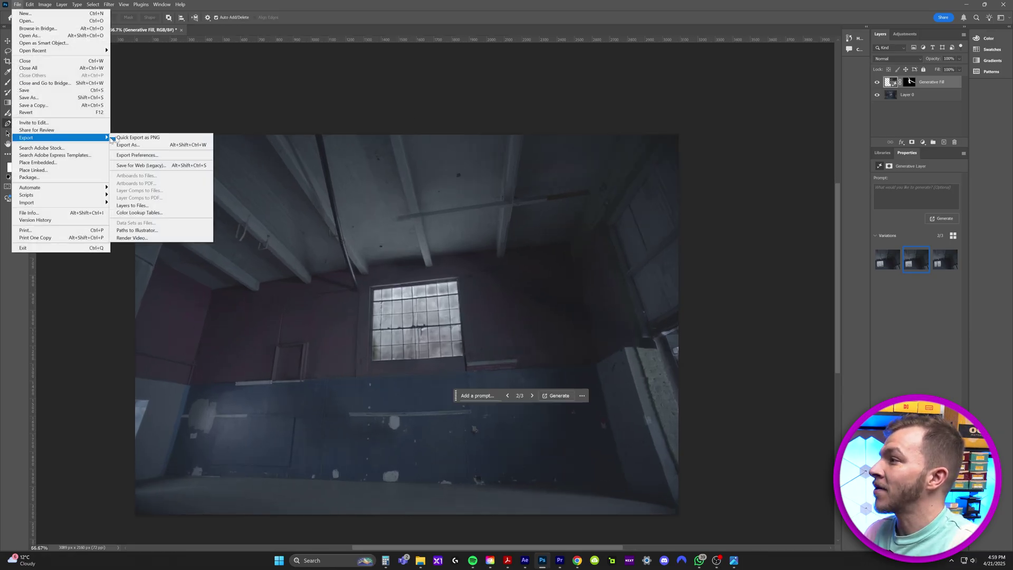
click(135, 146)
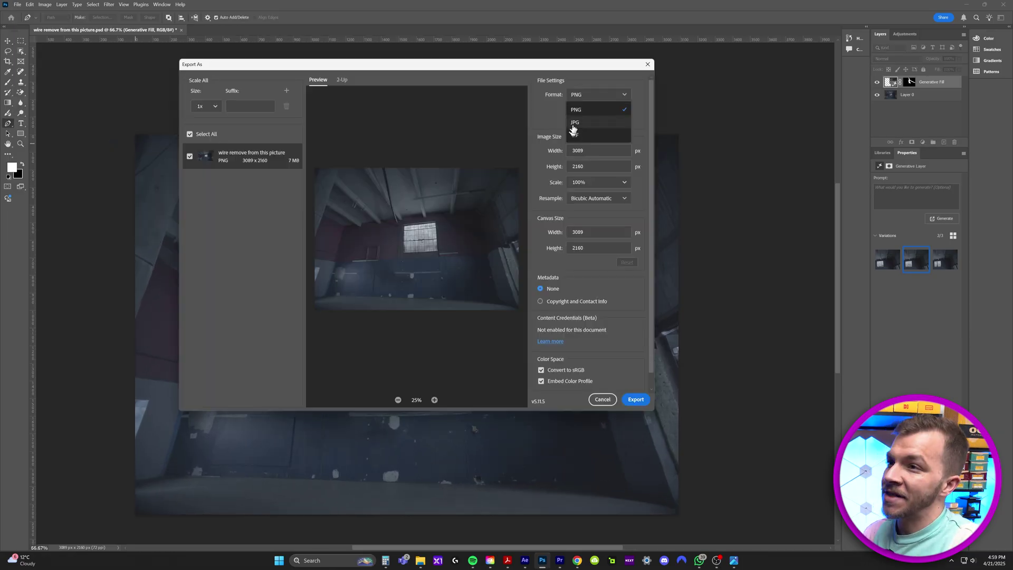
click(636, 400)
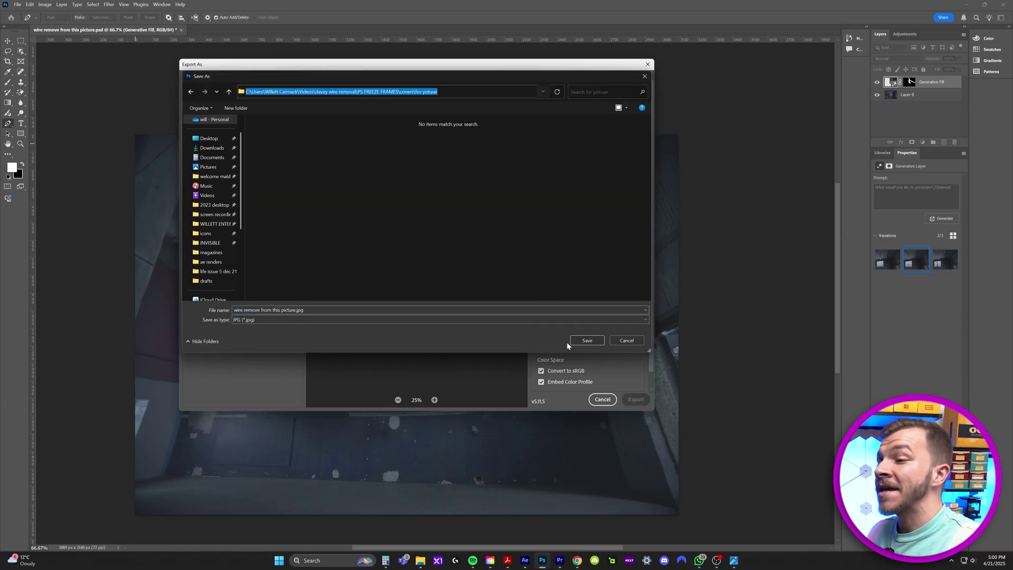
click(586, 340)
Switch back to After Effects and select the rotoscoped top layer in the Scene-10.2 (2) composition.
click(525, 560)
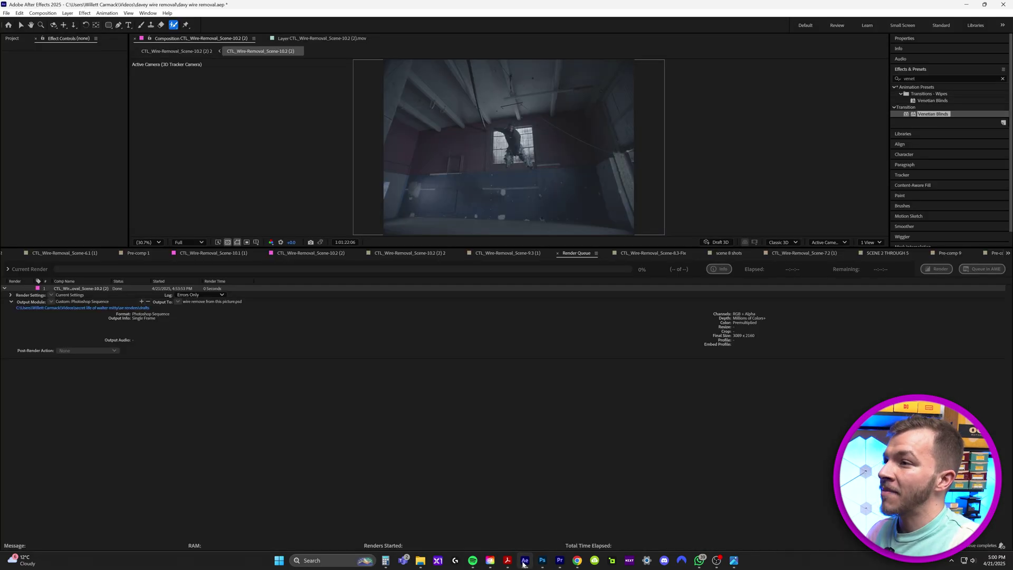
click(710, 162)
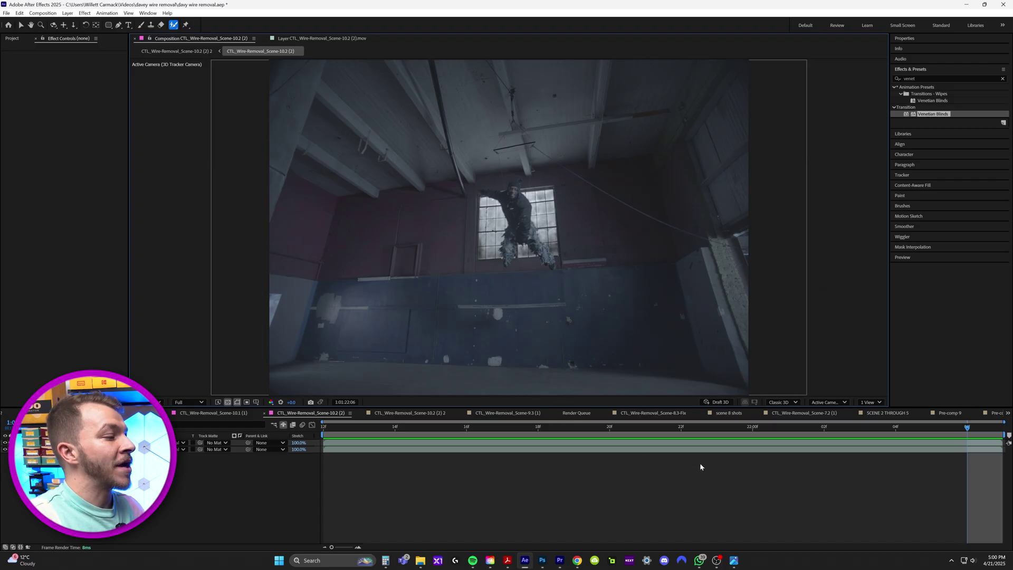
click(959, 445)
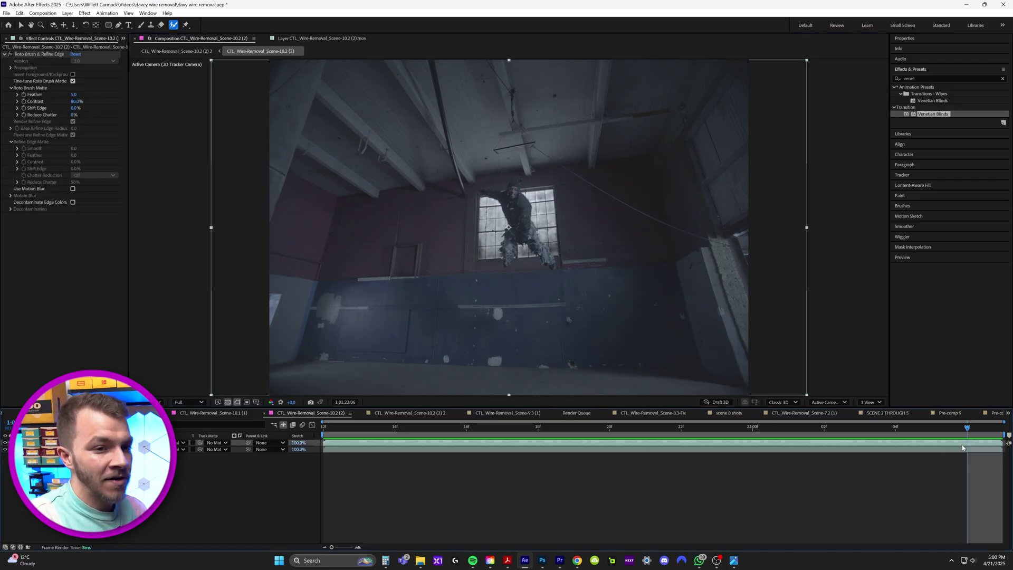
Add a marker to the rotoscoped top layer at 1:01:22:06, the frame the clean picture was made from.
right_click(963, 447)
mouse_move(960, 290)
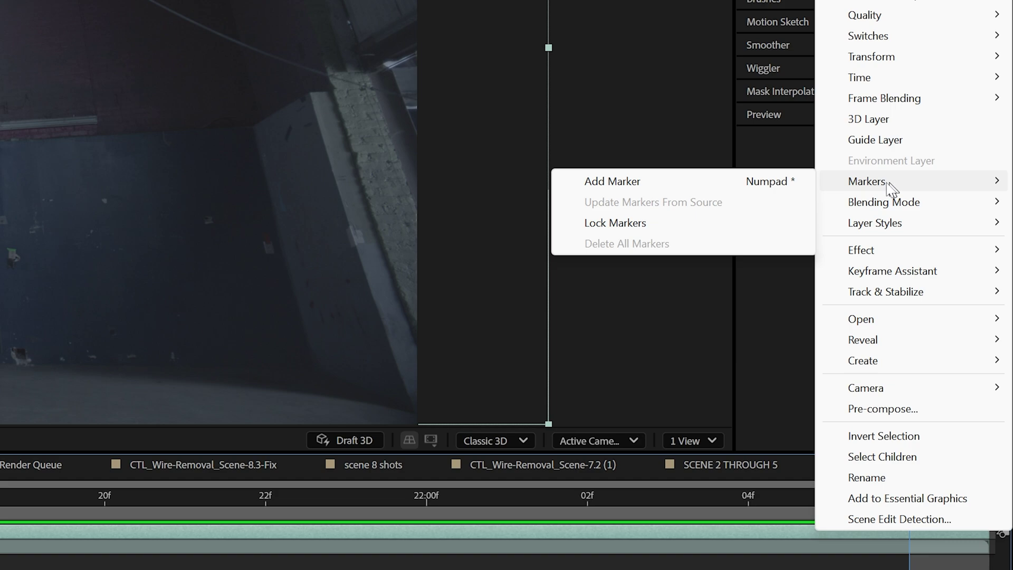
click(846, 289)
key(space)
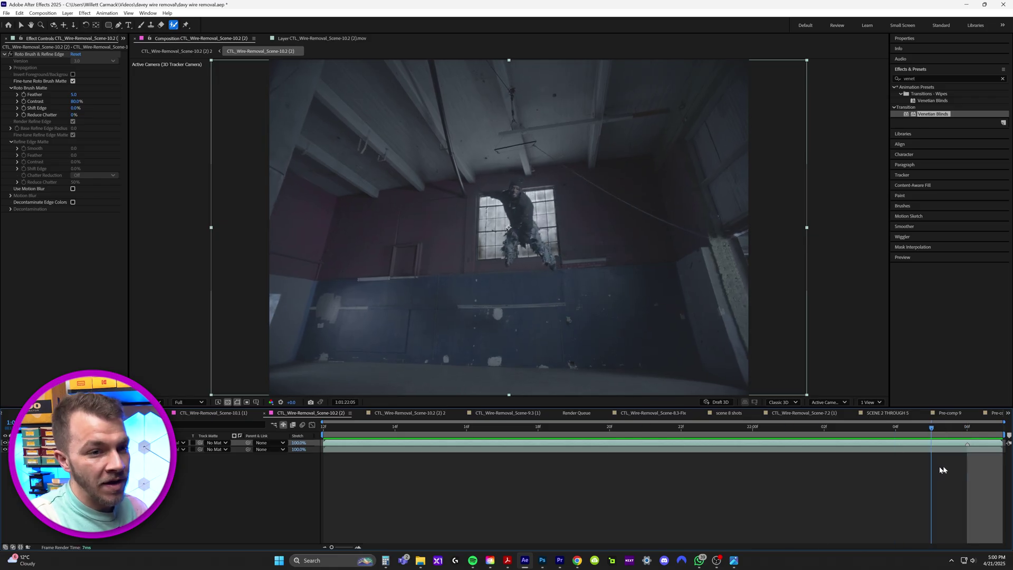
key(Page_Down)
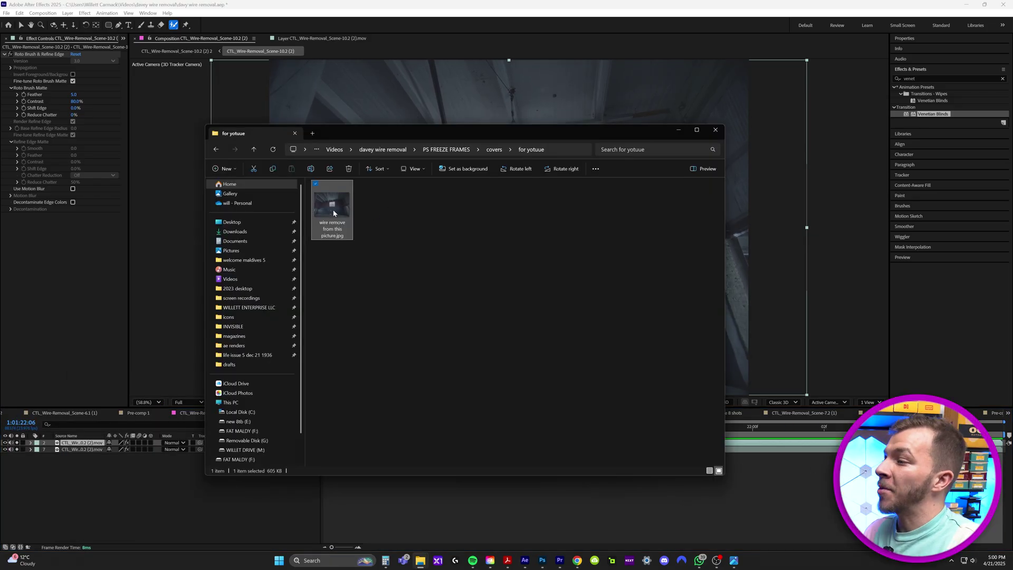
Bring "wire remove from this picture.jpg" from its folder into the composition, place it beneath the rotoscoped layer, and hide it.
drag(334, 213, 827, 484)
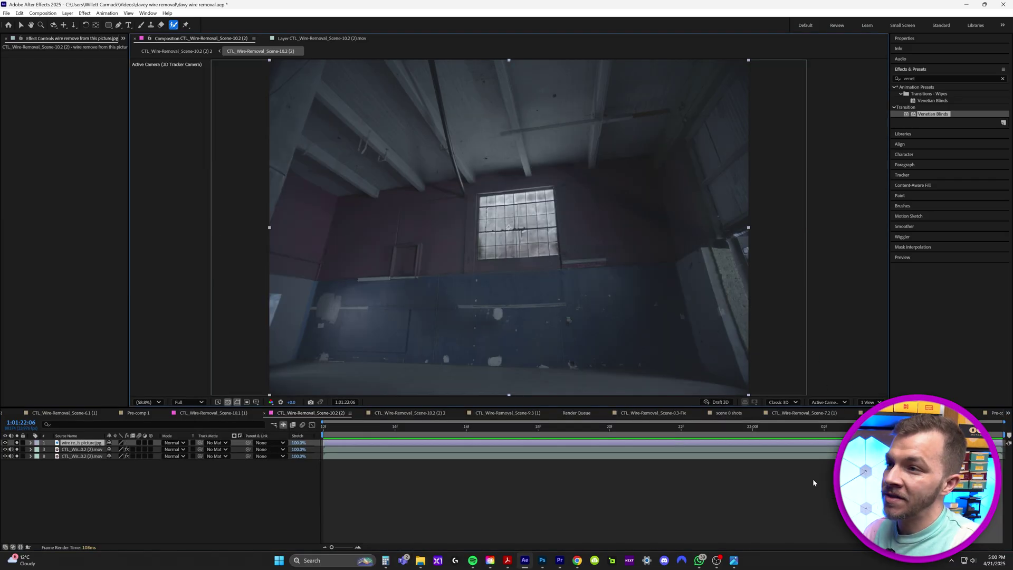
key(space)
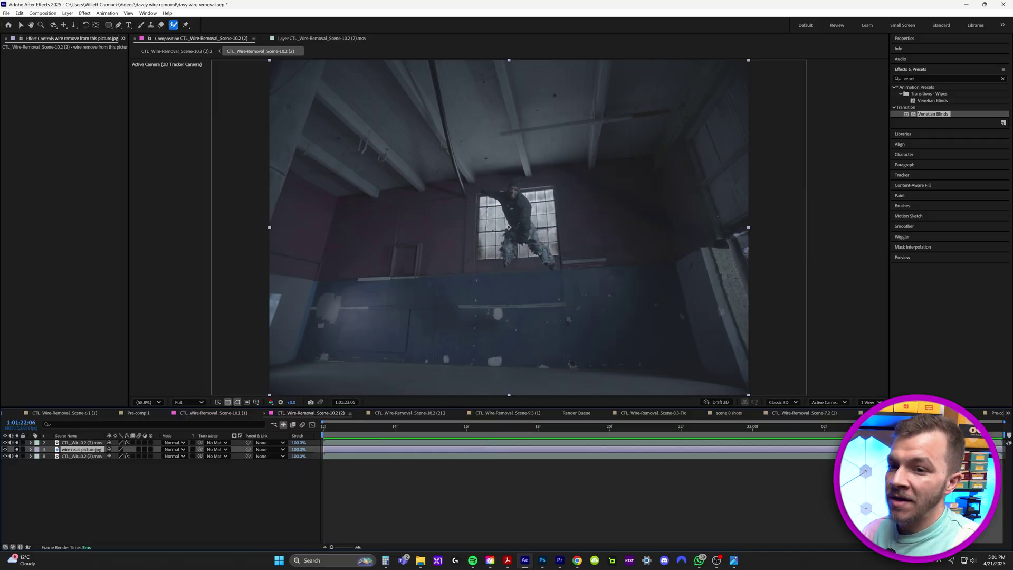
click(6, 449)
Start Track Motion on the original bottom footage layer with Position, Rotation and Scale tracking enabled.
scroll(483, 181, up, 4)
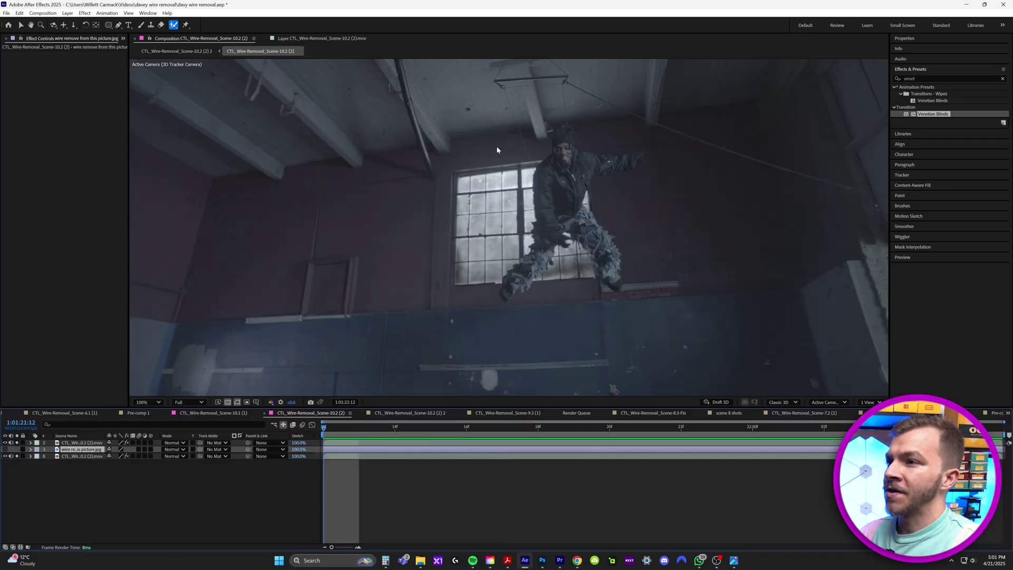
key(h)
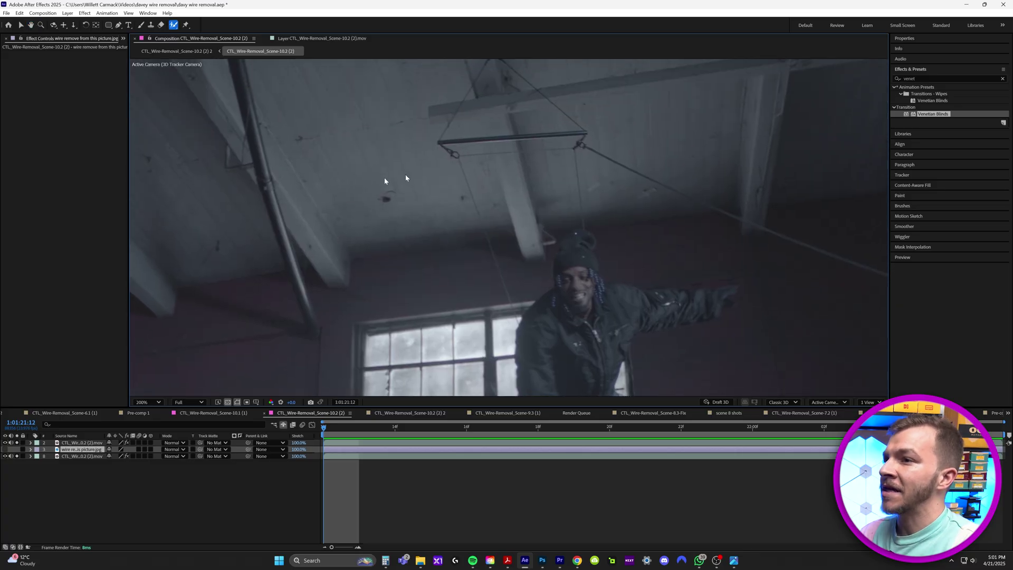
mouse_move(338, 113)
mouse_down()
mouse_move(342, 205)
mouse_move(331, 224)
mouse_up()
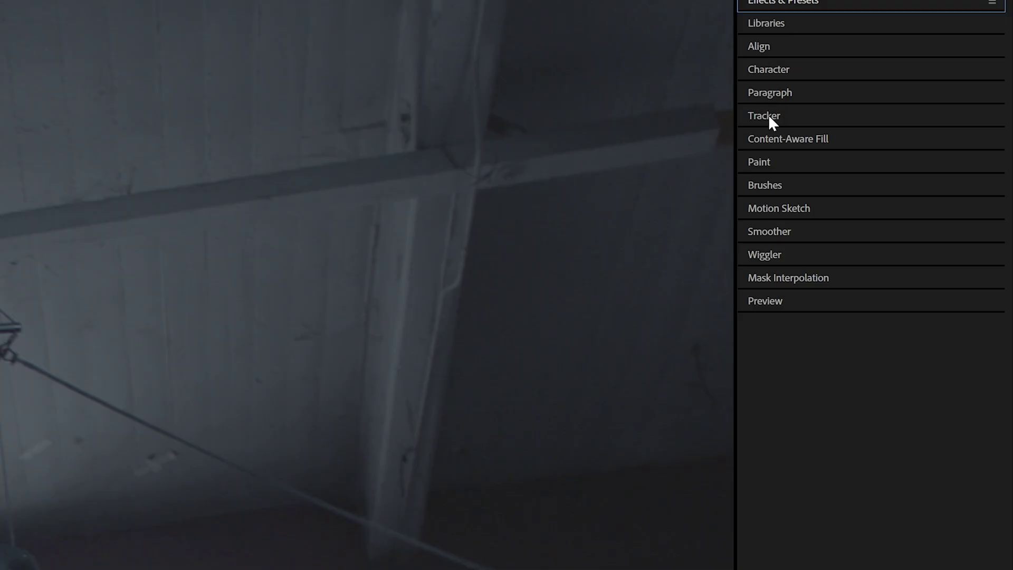
click(769, 115)
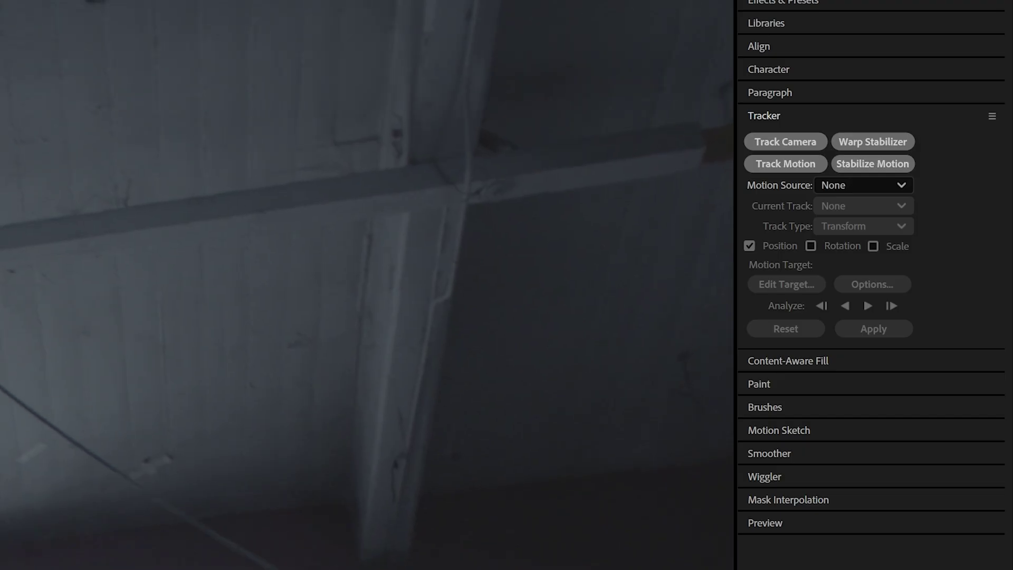
click(808, 163)
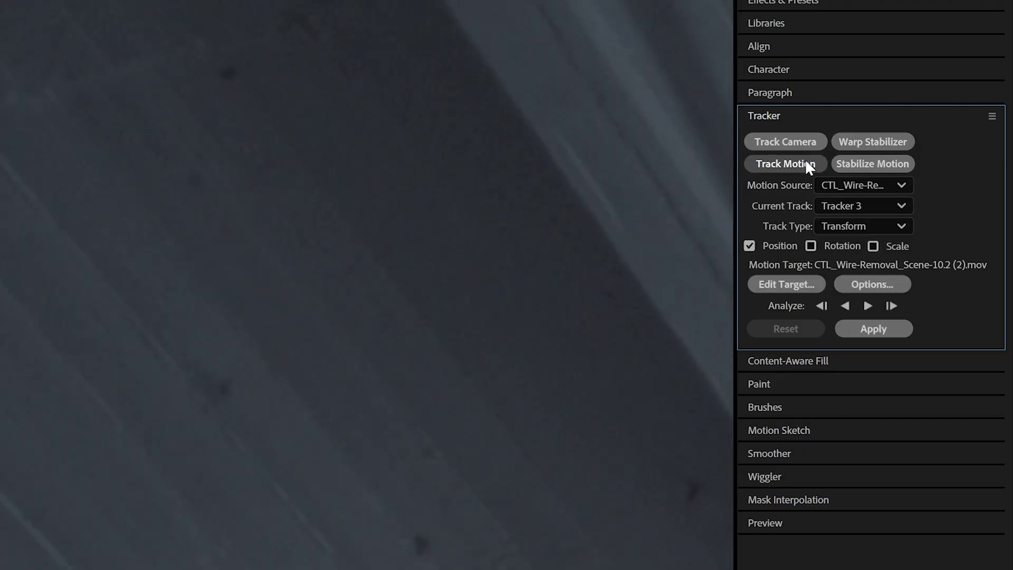
click(810, 245)
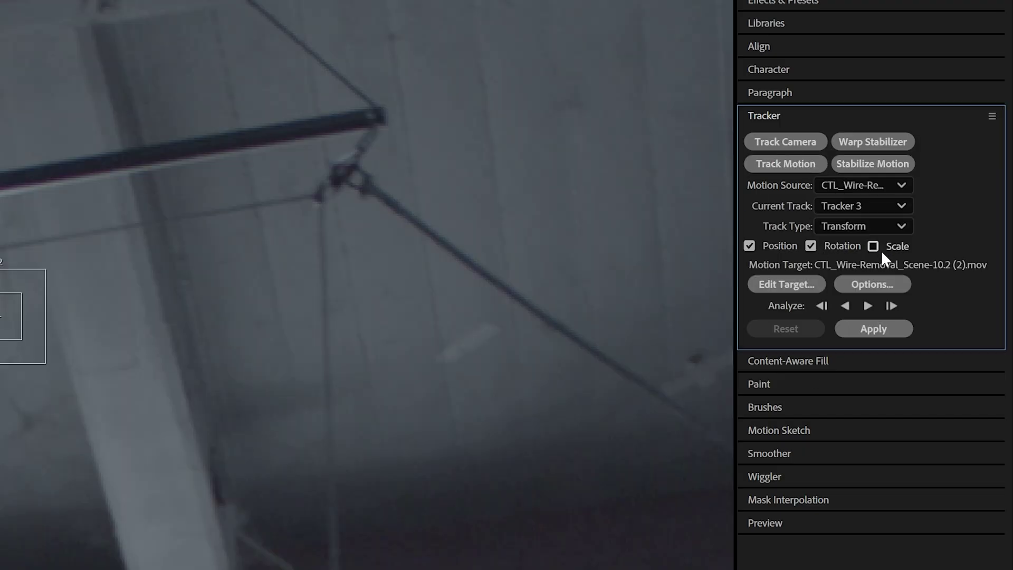
click(873, 246)
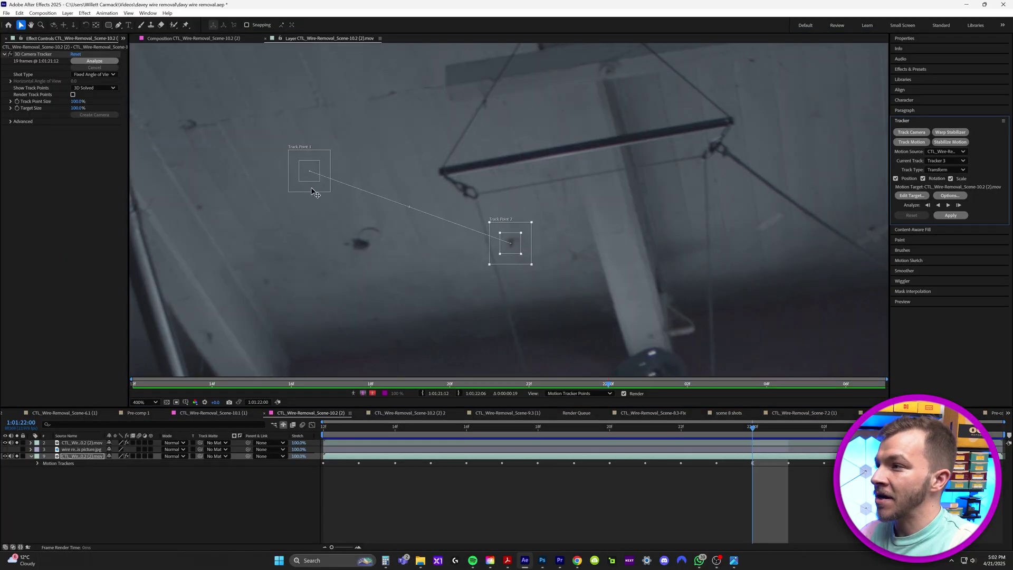
Place the two track points on the dark ceiling spots with enlarged search regions and analyze the footage backward.
drag(363, 250, 423, 309)
drag(531, 267, 565, 303)
scroll(393, 173, down, 2)
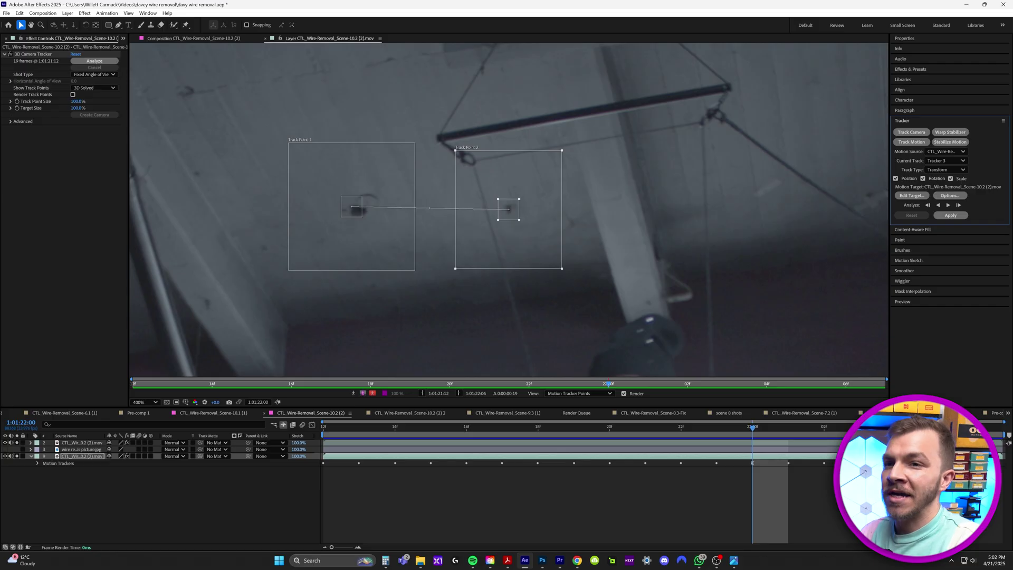
click(938, 205)
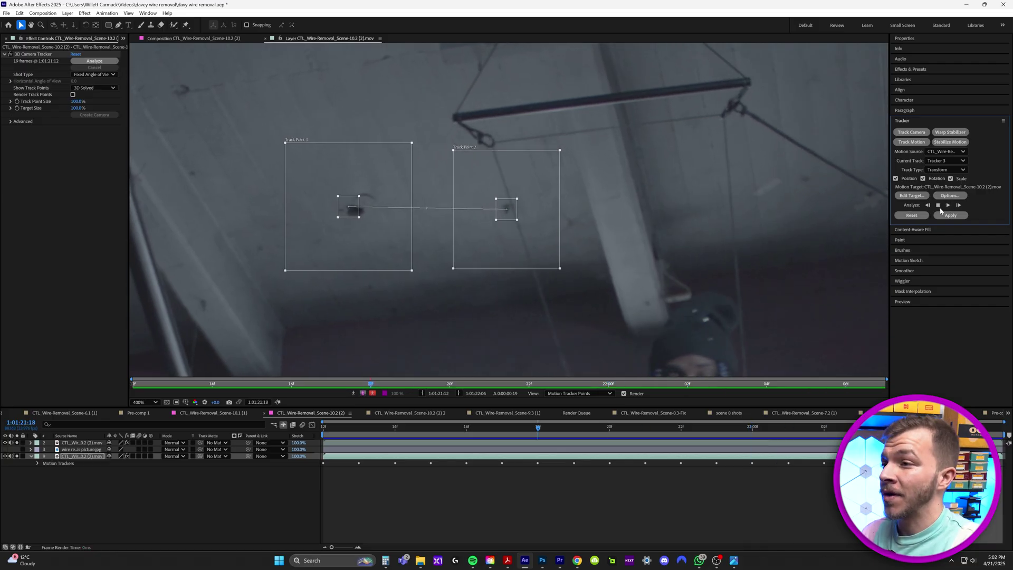
drag(340, 428, 896, 478)
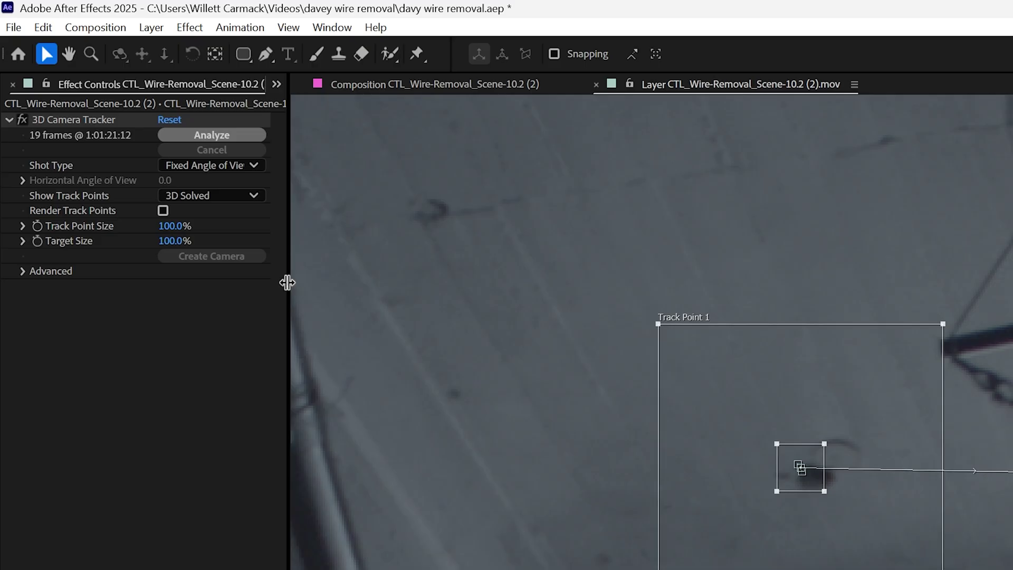
Create a null object, set it as the tracker's motion target, and apply the tracked motion to it.
click(67, 13)
mouse_move(77, 23)
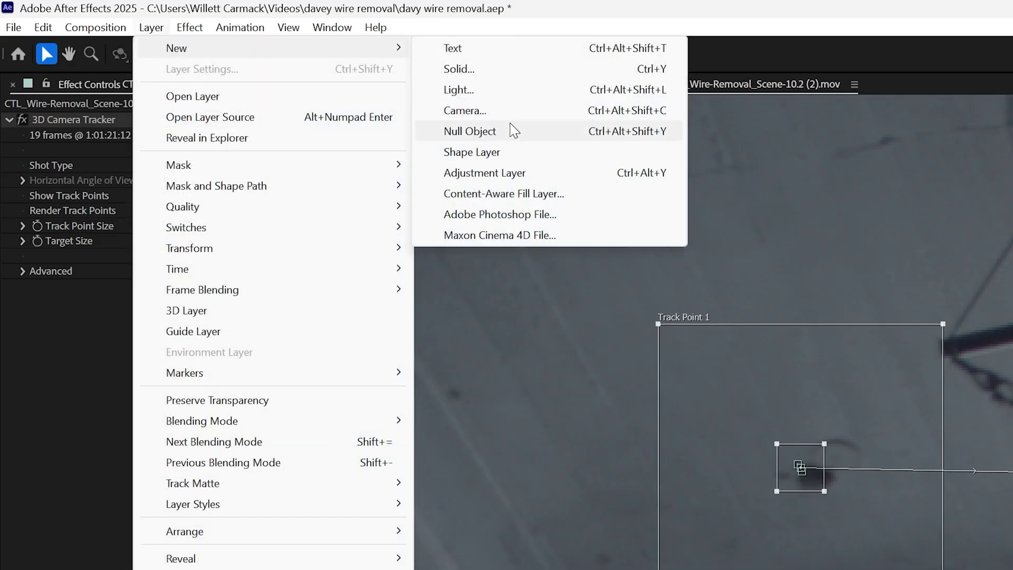
click(470, 131)
click(913, 195)
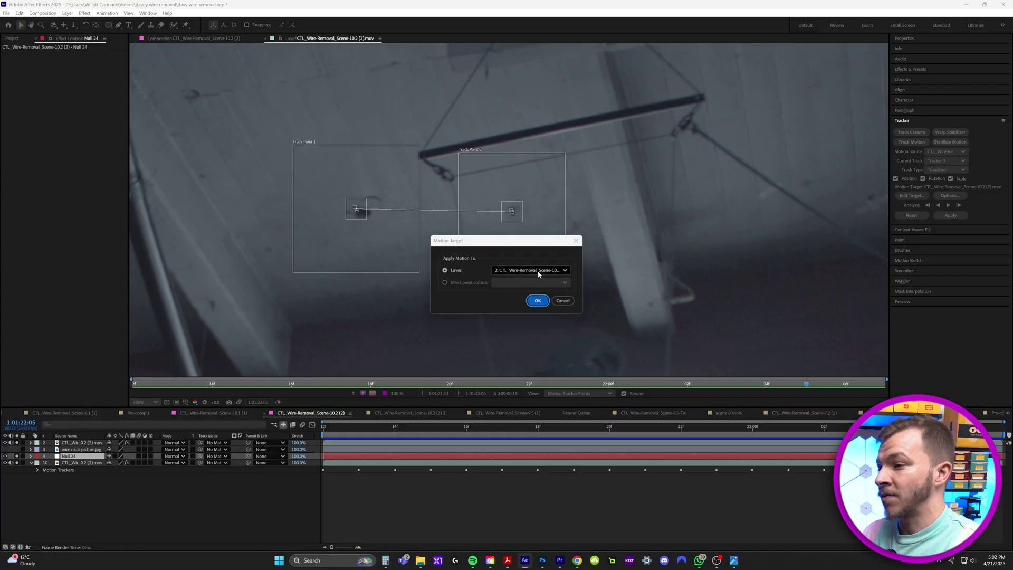
click(539, 270)
click(523, 359)
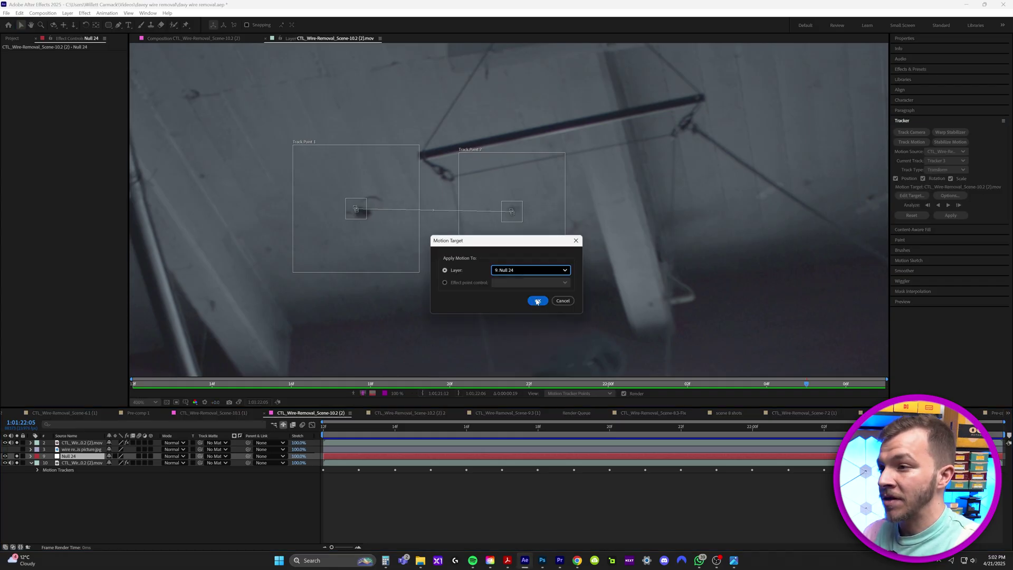
click(537, 300)
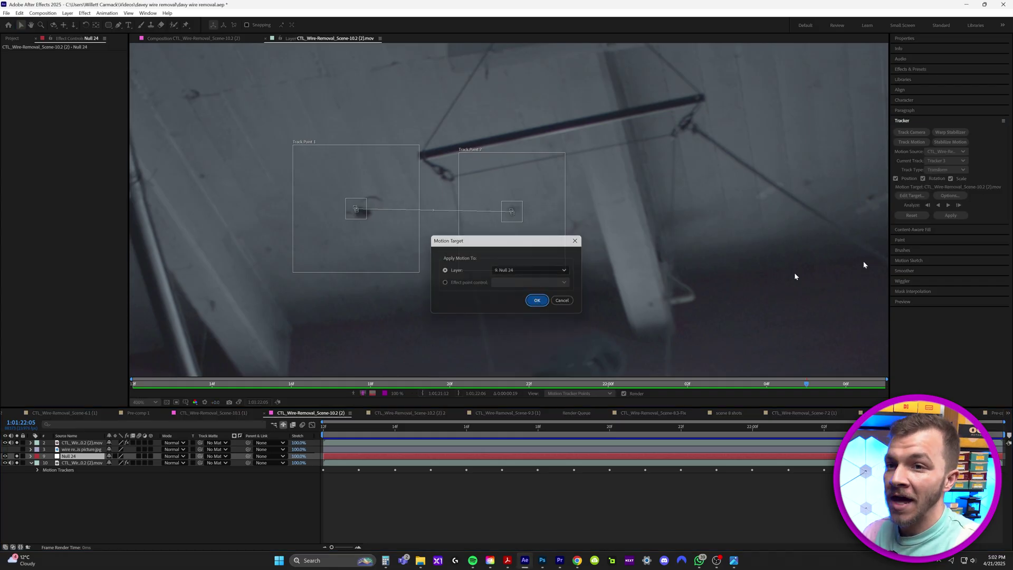
click(951, 215)
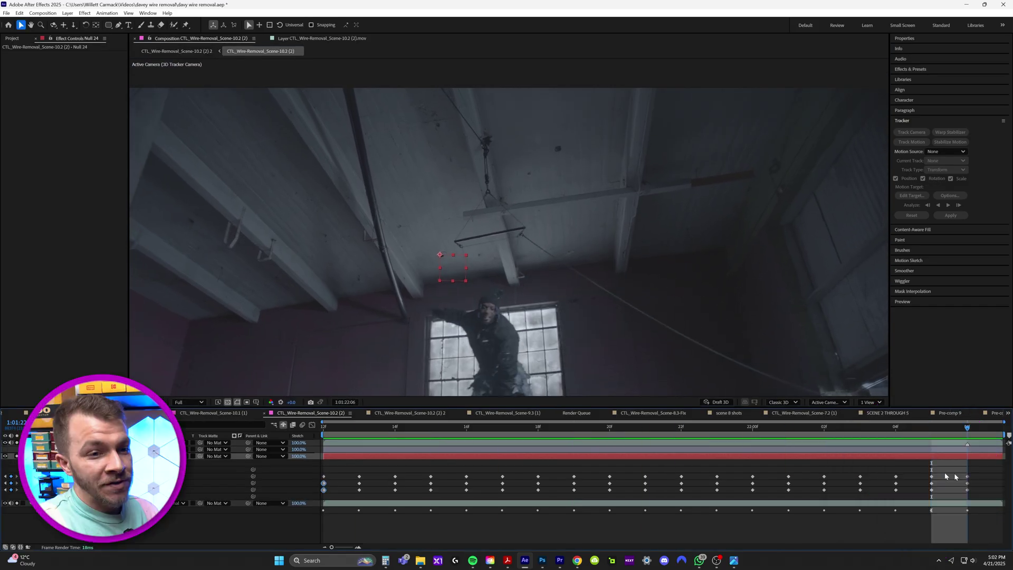
Unhide the clean picture layer at the marker frame 1:01:22:06 and parent it to the null.
click(968, 446)
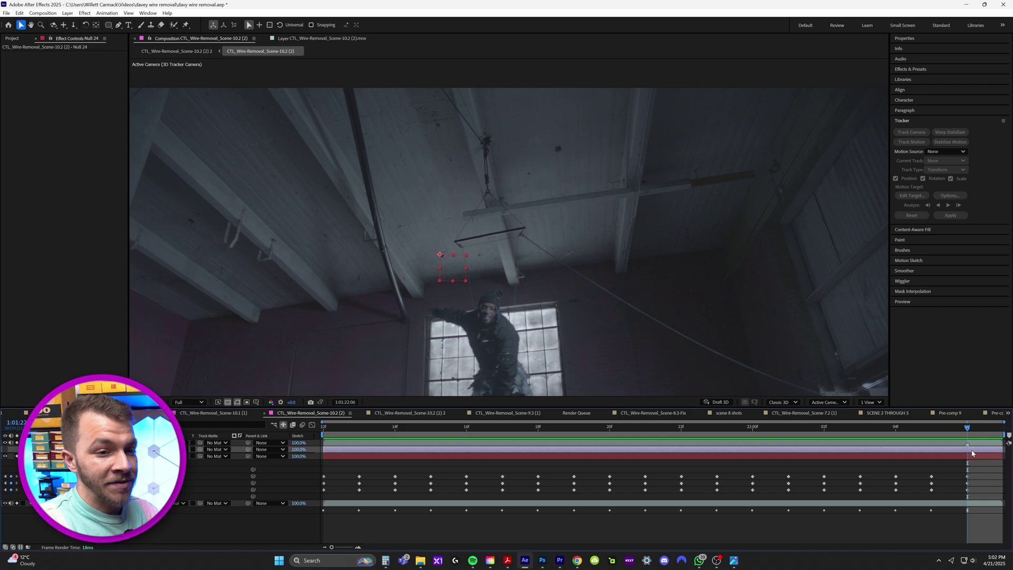
click(10, 448)
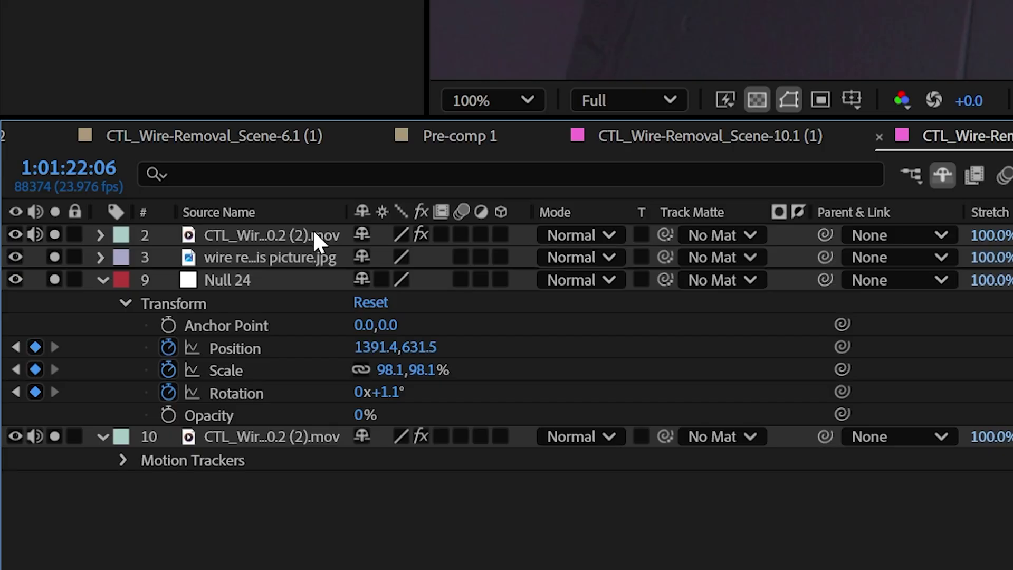
click(75, 448)
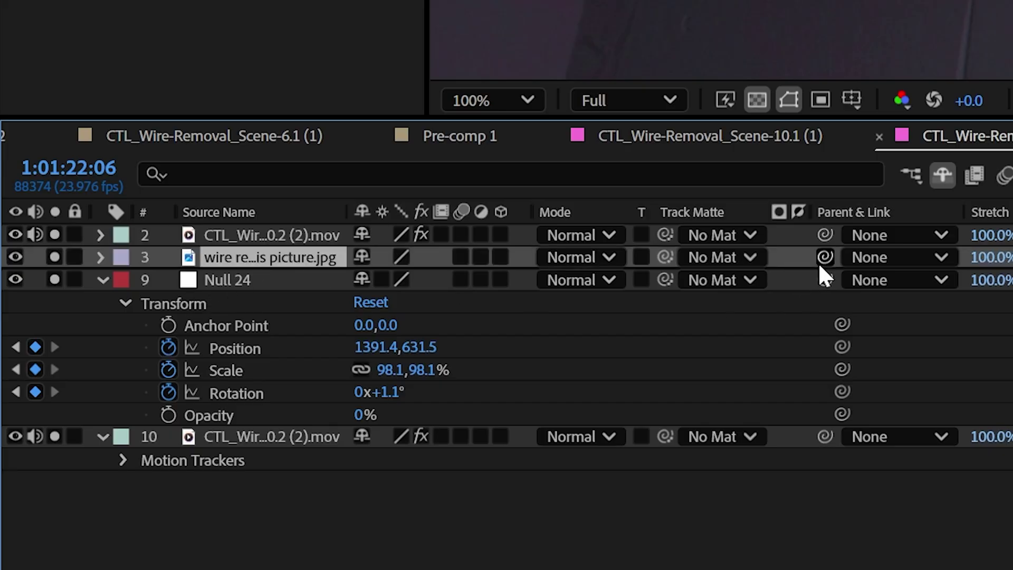
drag(506, 305, 243, 284)
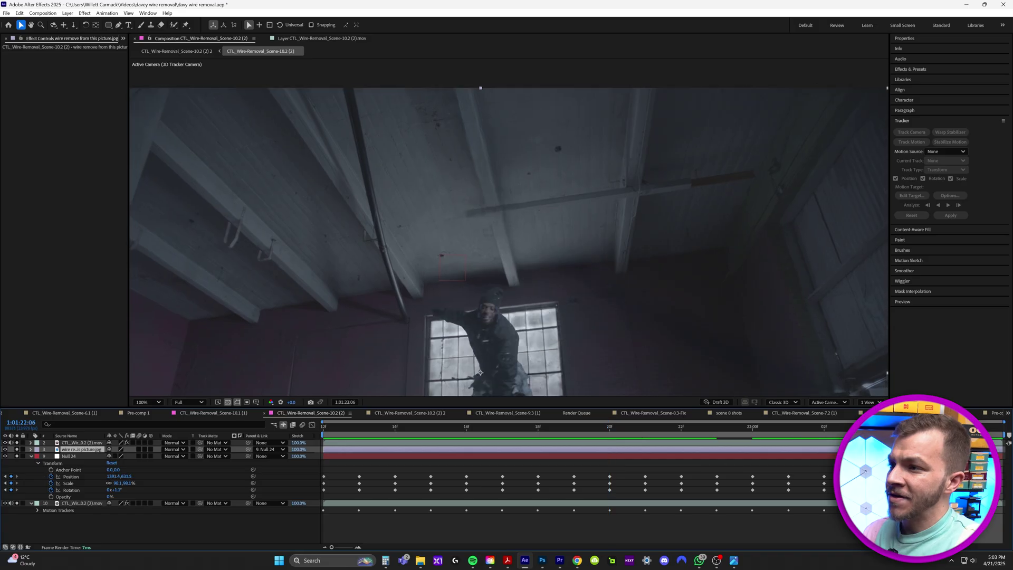
drag(967, 428, 790, 449)
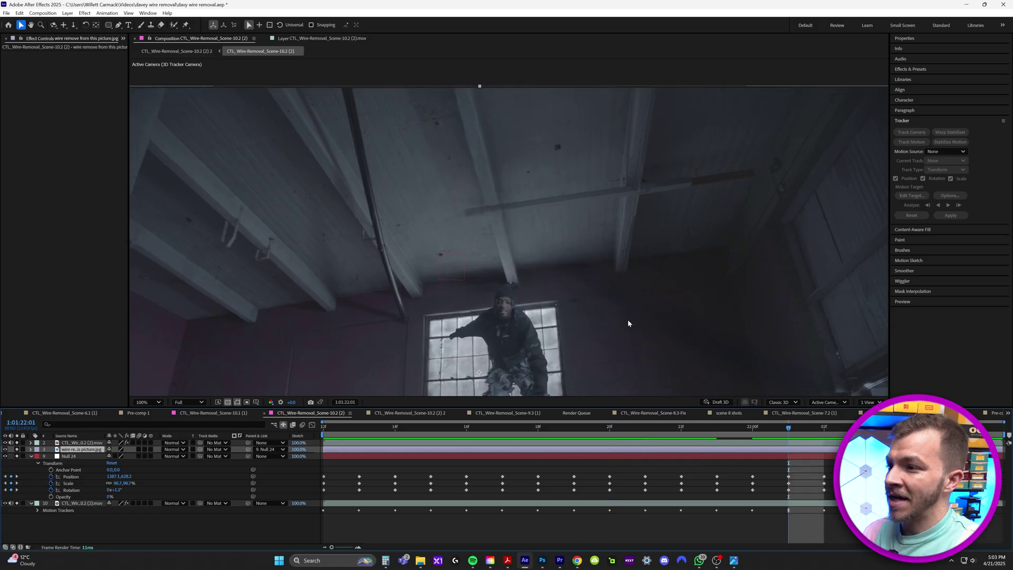
drag(631, 322, 621, 239)
key(comma)
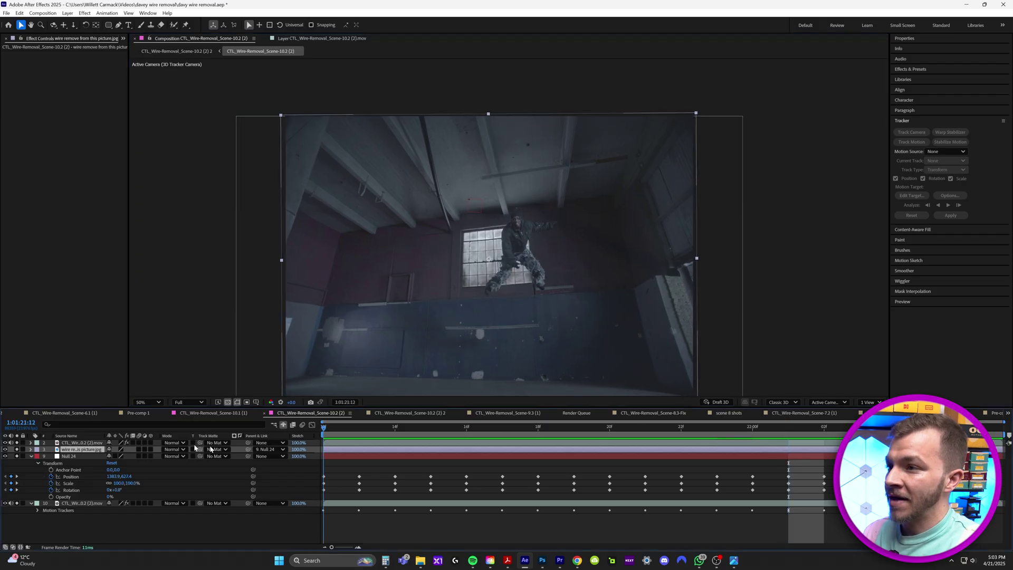
Lower the clean picture layer's opacity to 71% and draw a closed curved mask around the wires and harness bar above the man.
key(t)
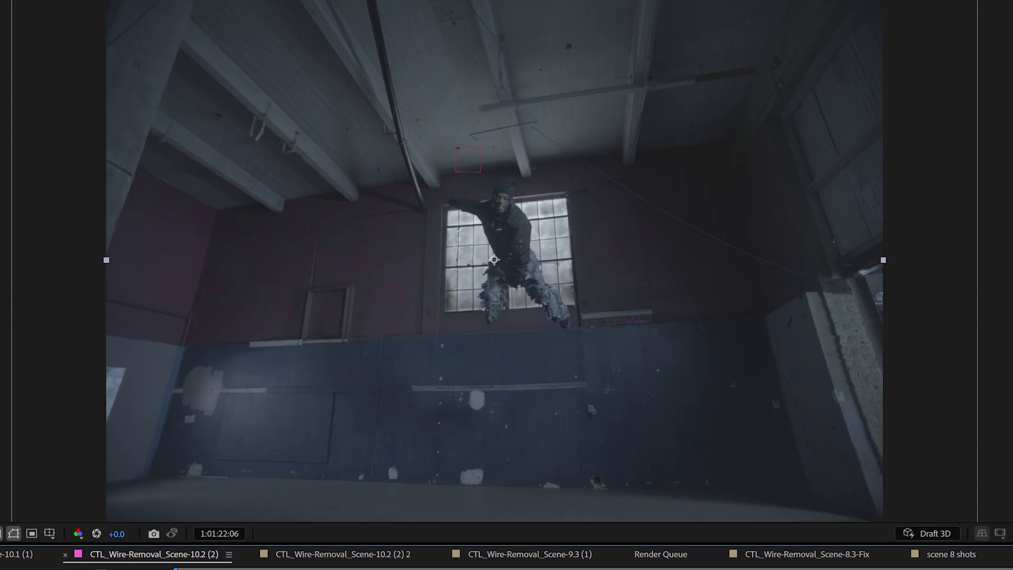
drag(504, 253, 455, 348)
scroll(522, 283, up, 1)
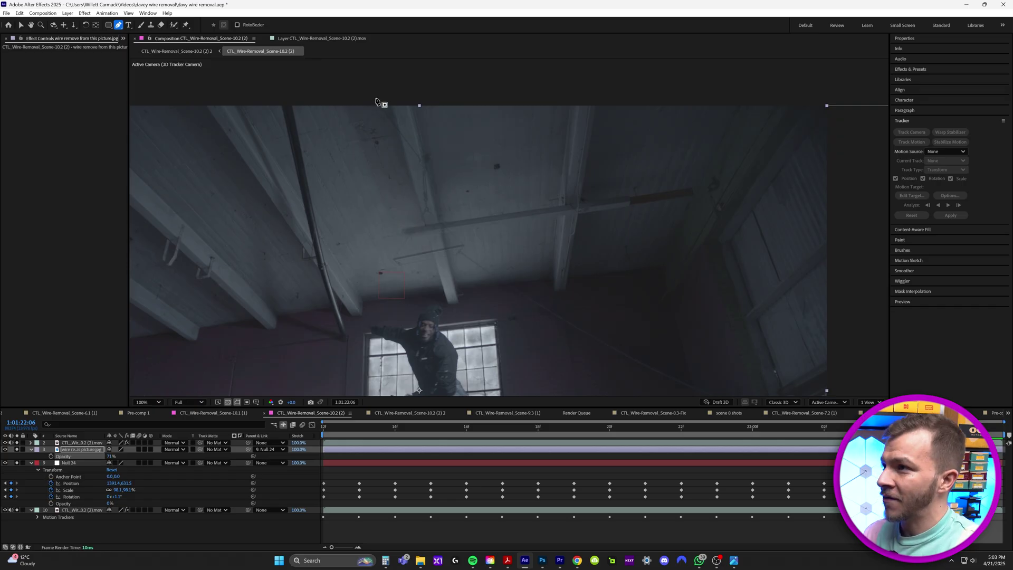
drag(379, 99, 399, 96)
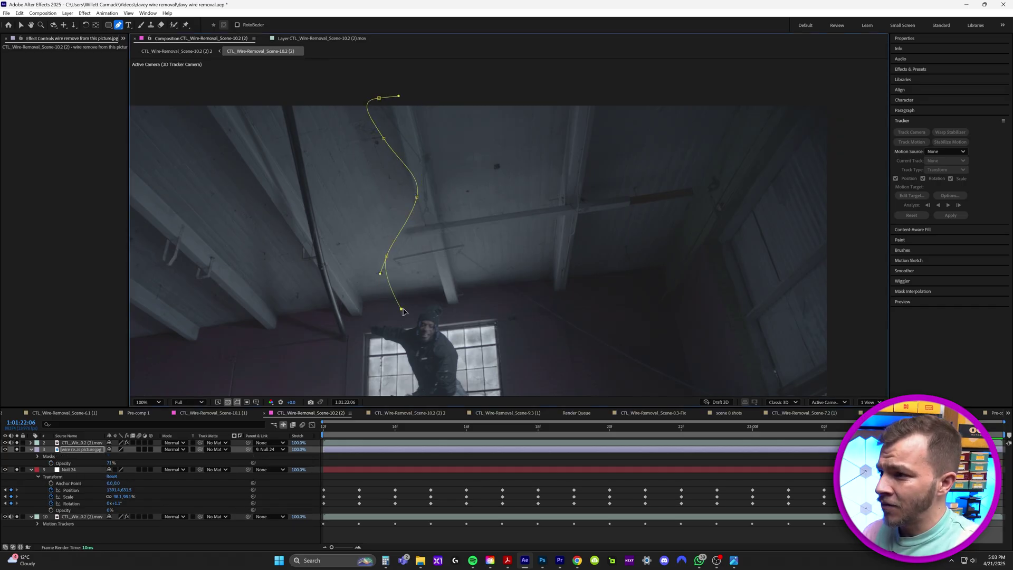
drag(541, 344, 348, 176)
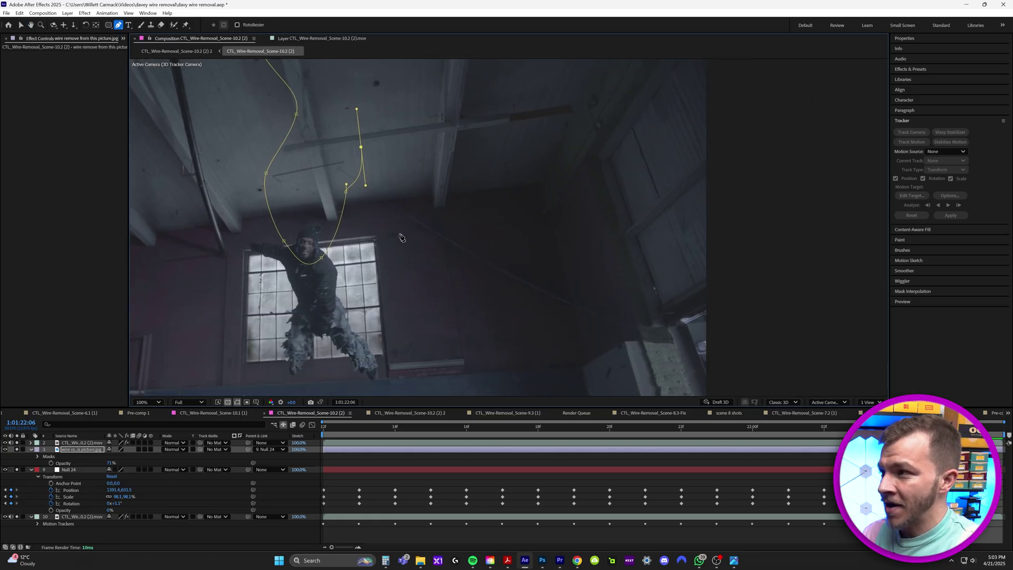
drag(401, 237, 468, 291)
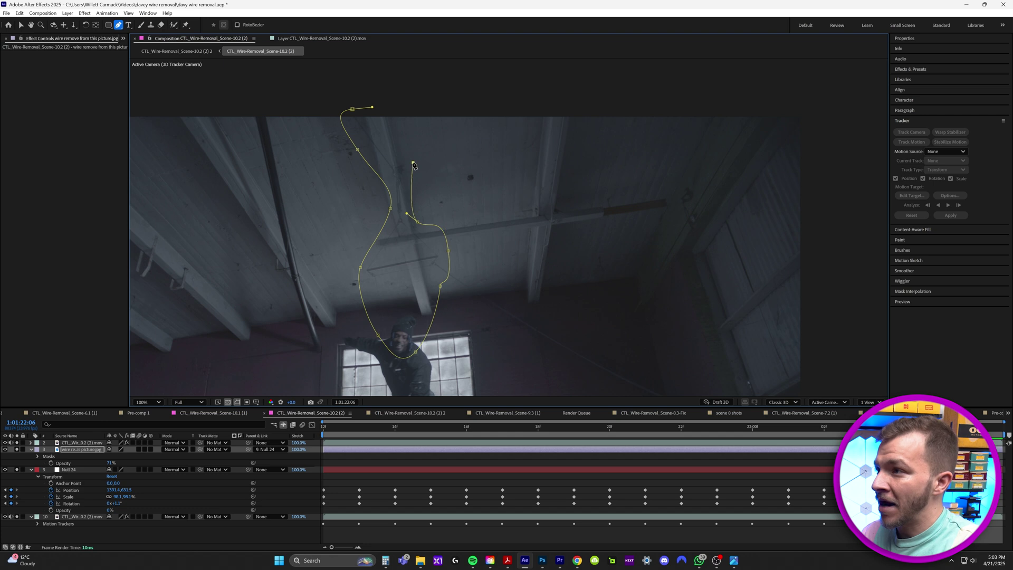
drag(386, 127, 380, 115)
click(353, 110)
drag(437, 296, 442, 287)
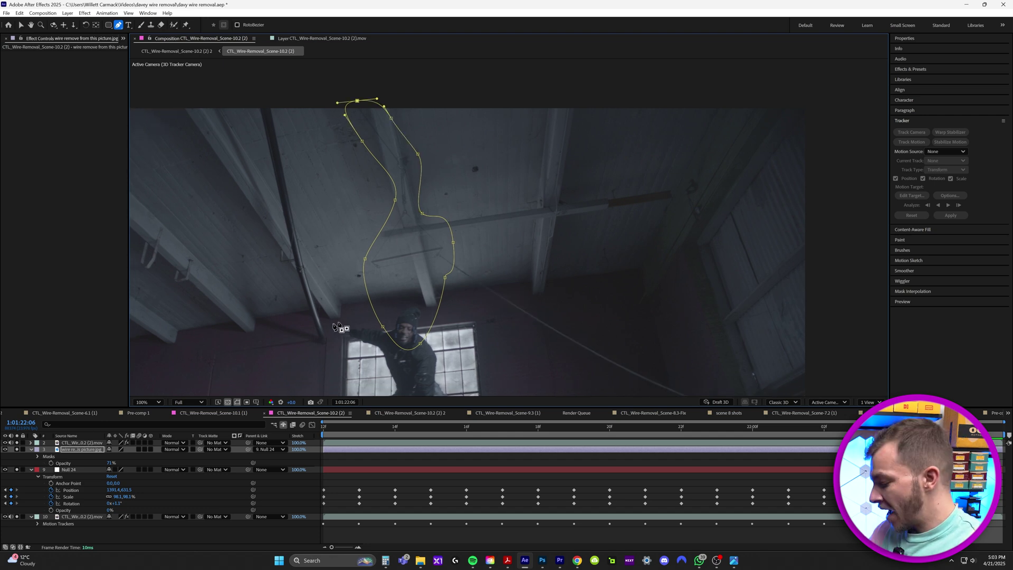
Set the clean picture layer's opacity back to 100%.
key(t)
key(t)
drag(109, 457, 293, 458)
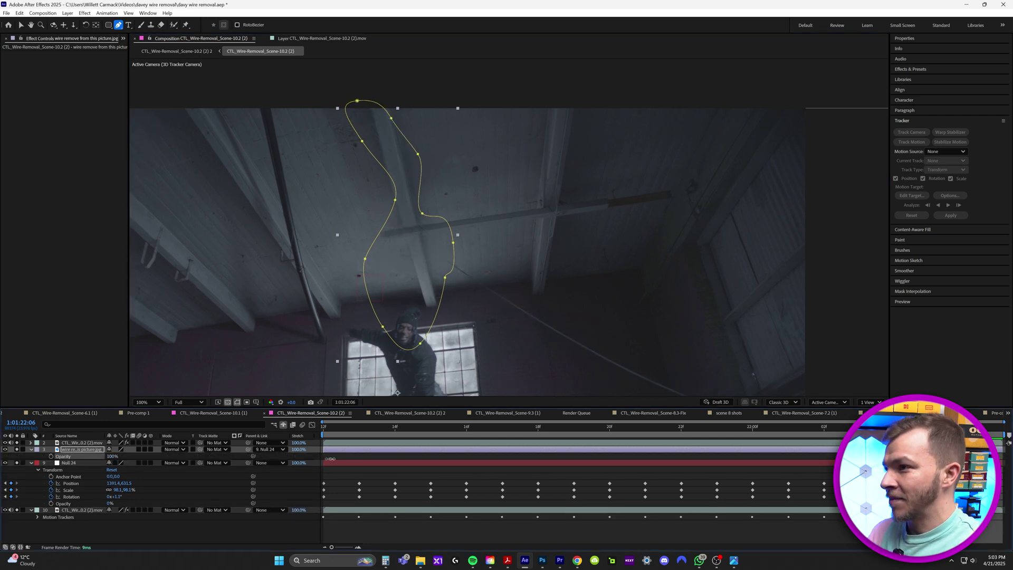
Show the clean picture layer's mask properties, preview the shot, and widen the mask's right edge near the harness bar at 1:01:21:13.
key(m)
key(m)
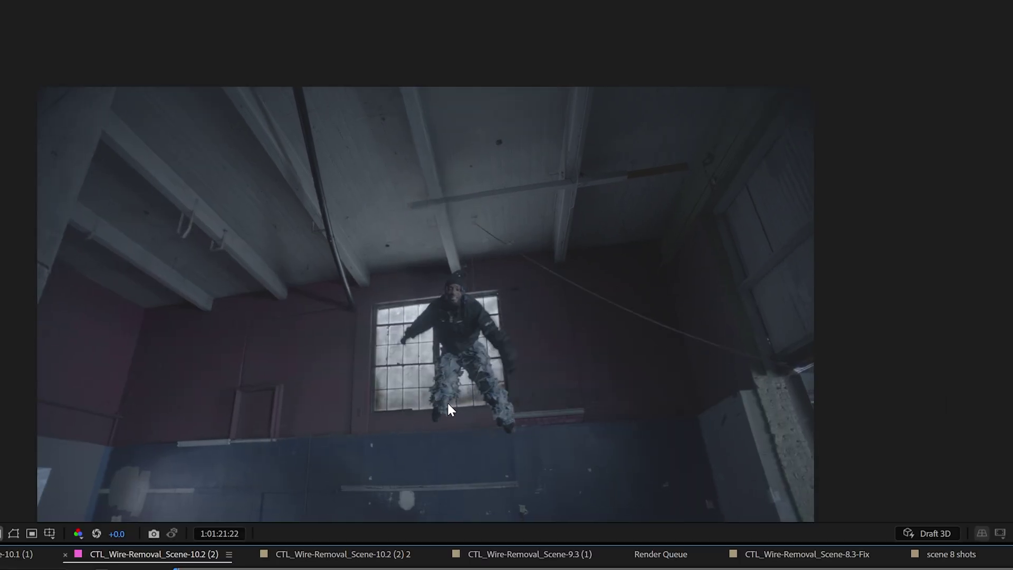
key(space)
drag(448, 185, 476, 174)
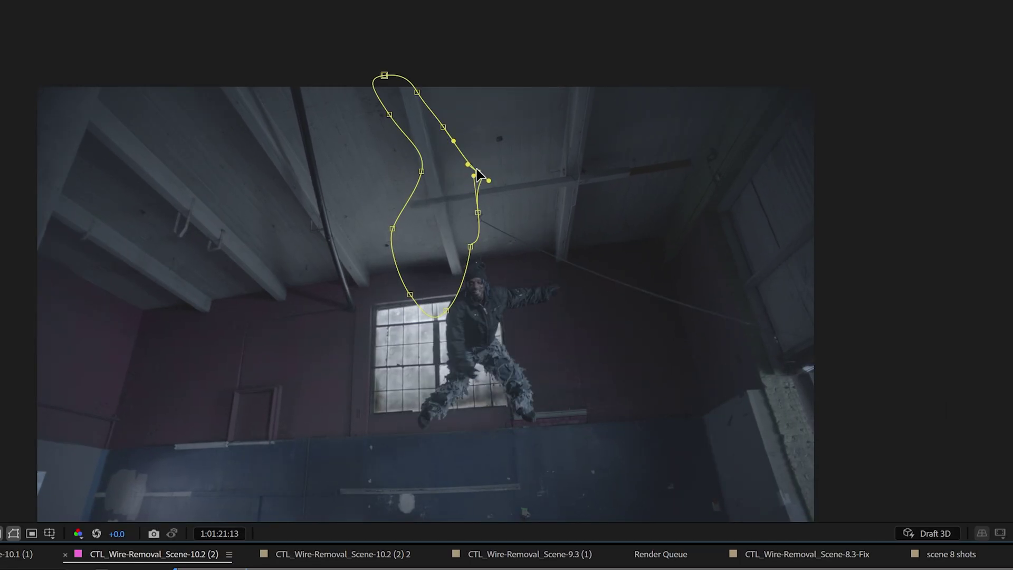
Preview the shot again and reshape the mask's left edge at 1:01:22:04, moving its lower curve outward across the ceiling.
key(space)
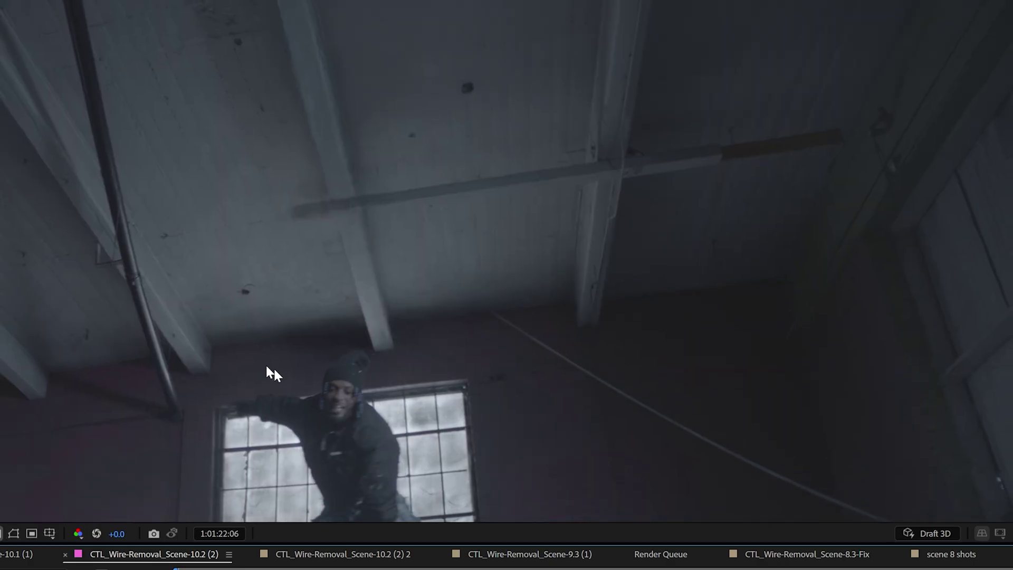
key(space)
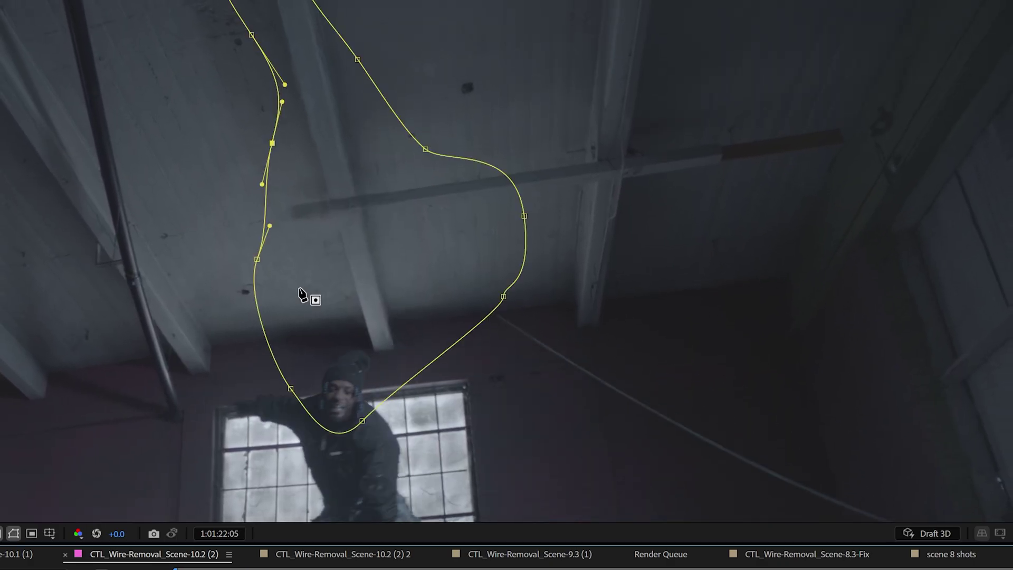
scroll(303, 296, up, 1)
drag(105, 331, 425, 187)
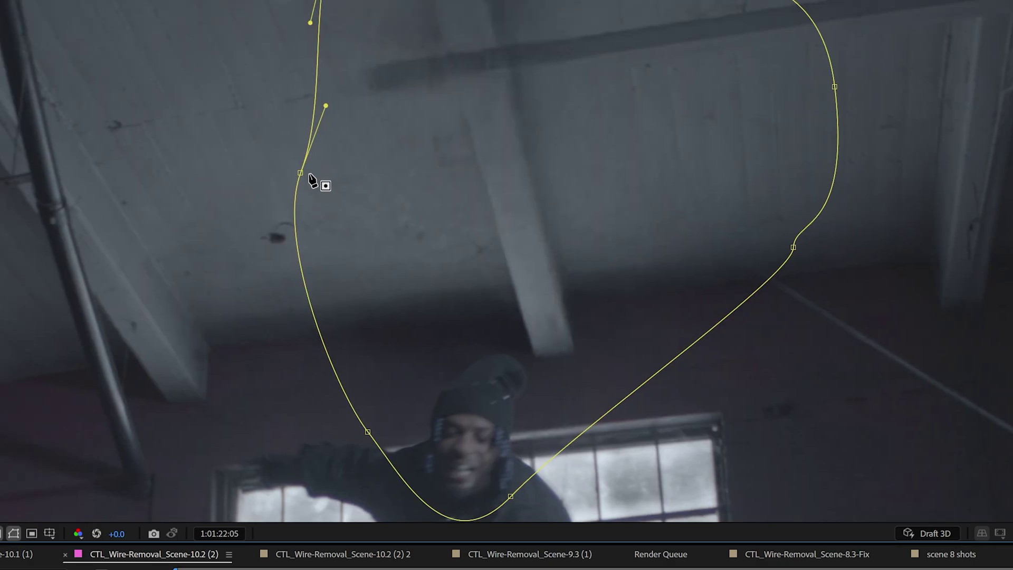
key(Page_Up)
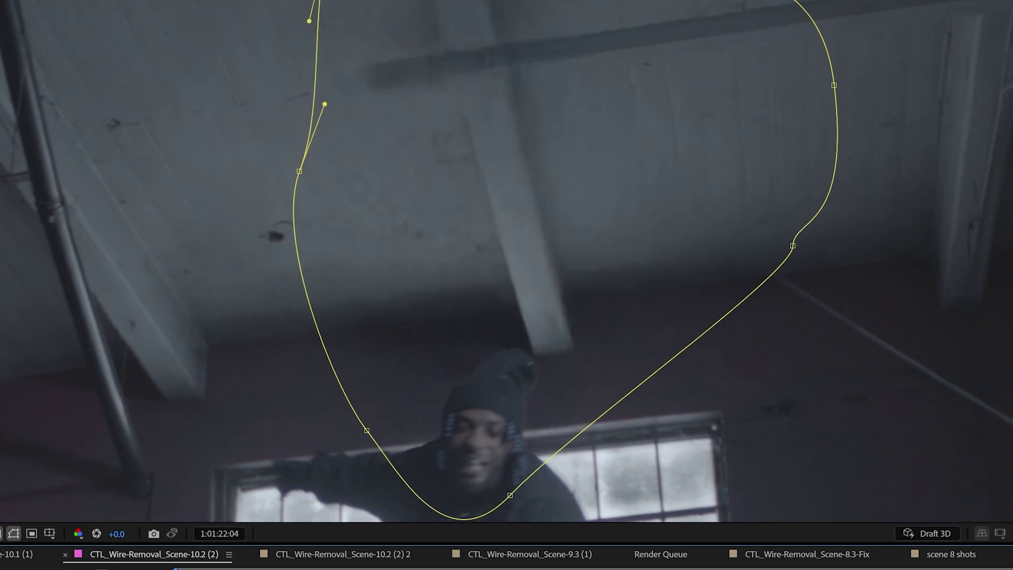
drag(302, 170, 202, 188)
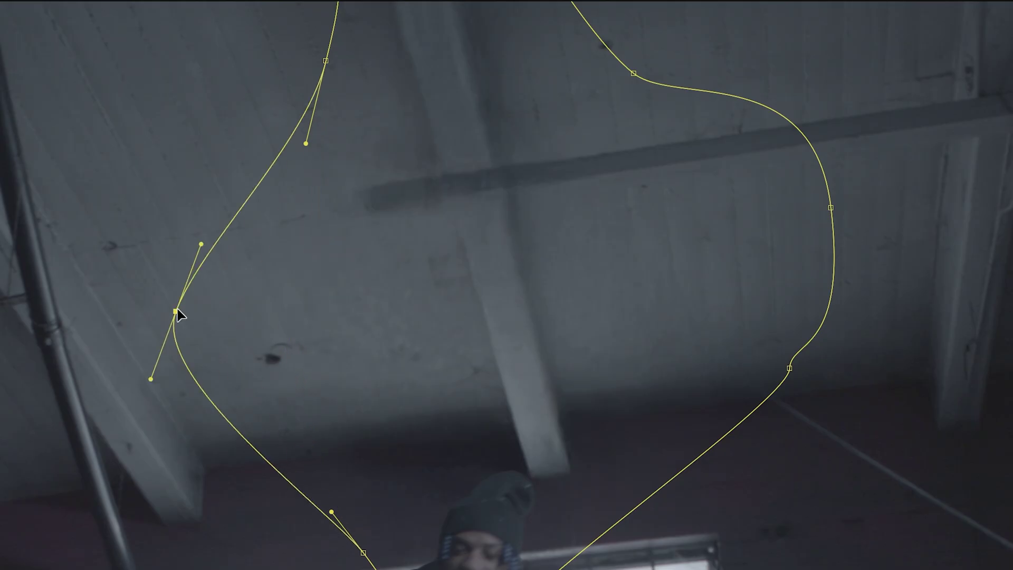
drag(327, 61, 296, 57)
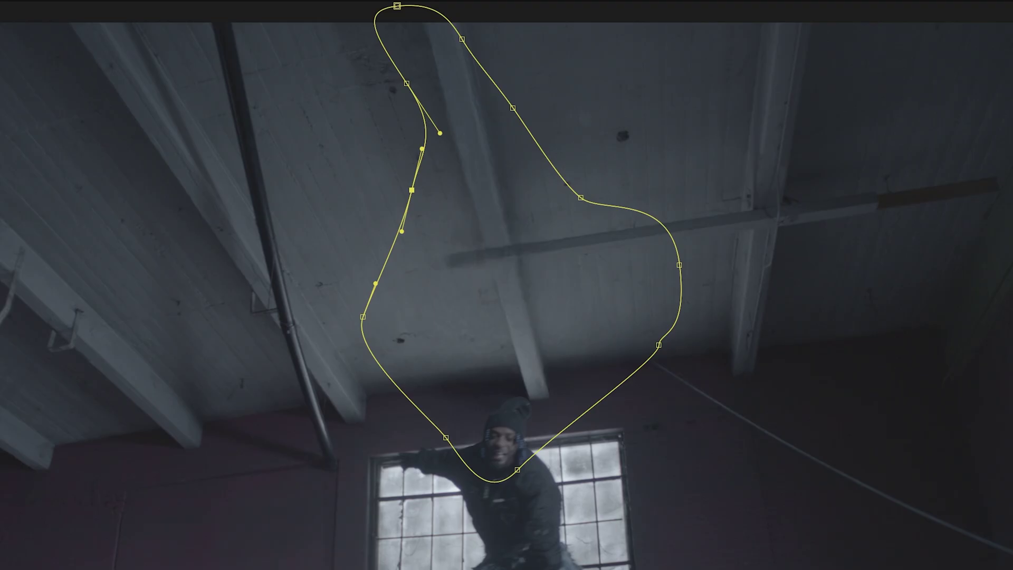